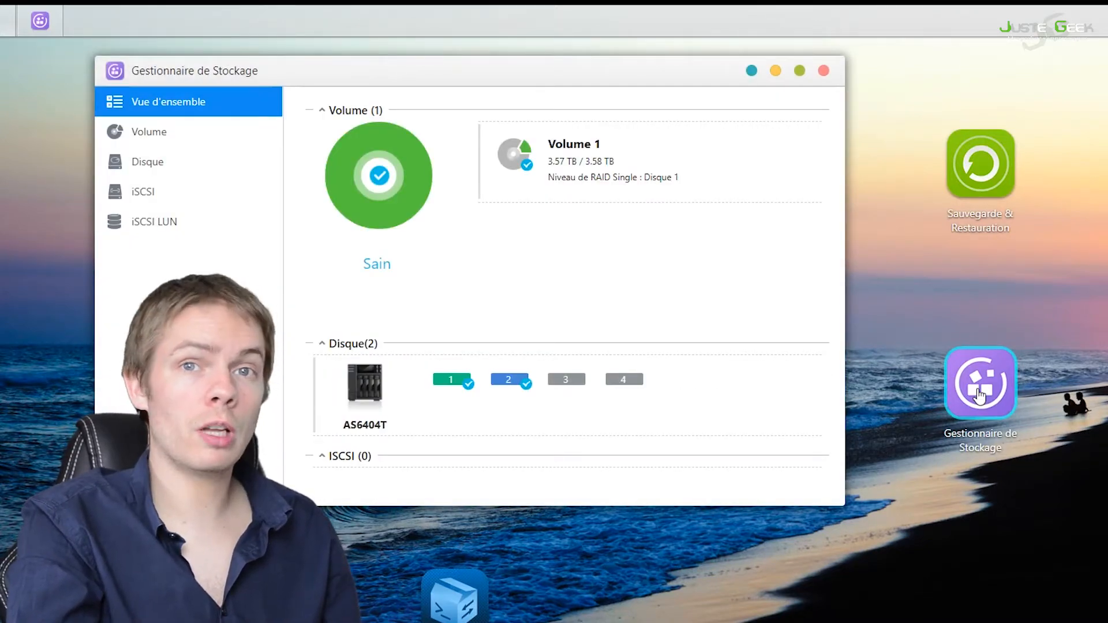
Step: Start creating an iSCSI target with a LUN, name the target StockageJustegeek, and leave Header digest and Data digest disabled
{"action": "left_click", "coordinate": [193, 207]}
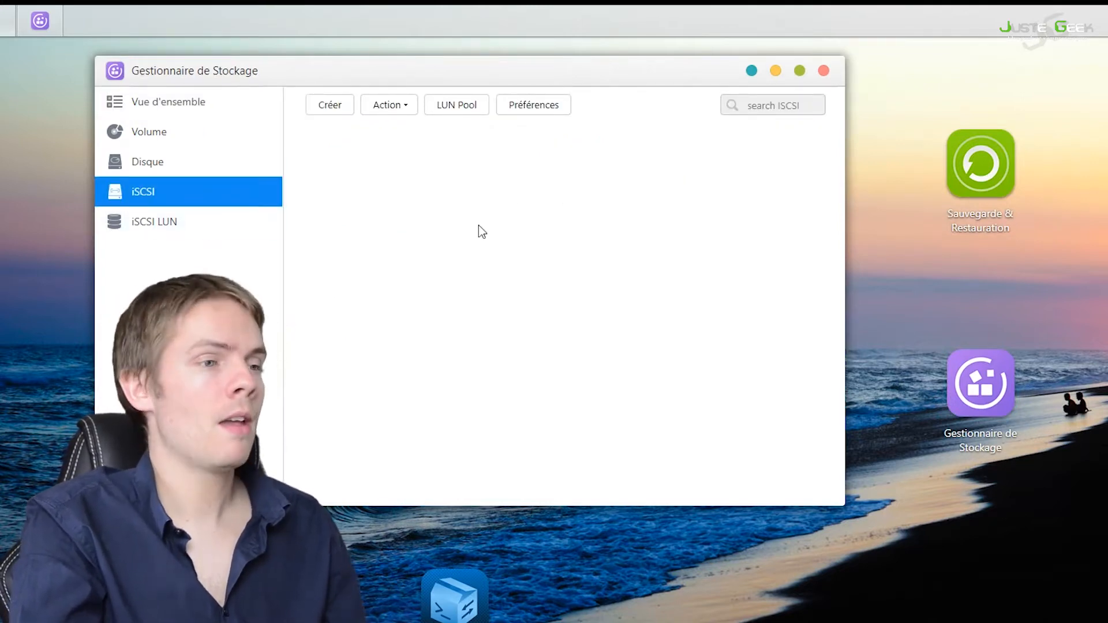
{"action": "left_click", "coordinate": [339, 118]}
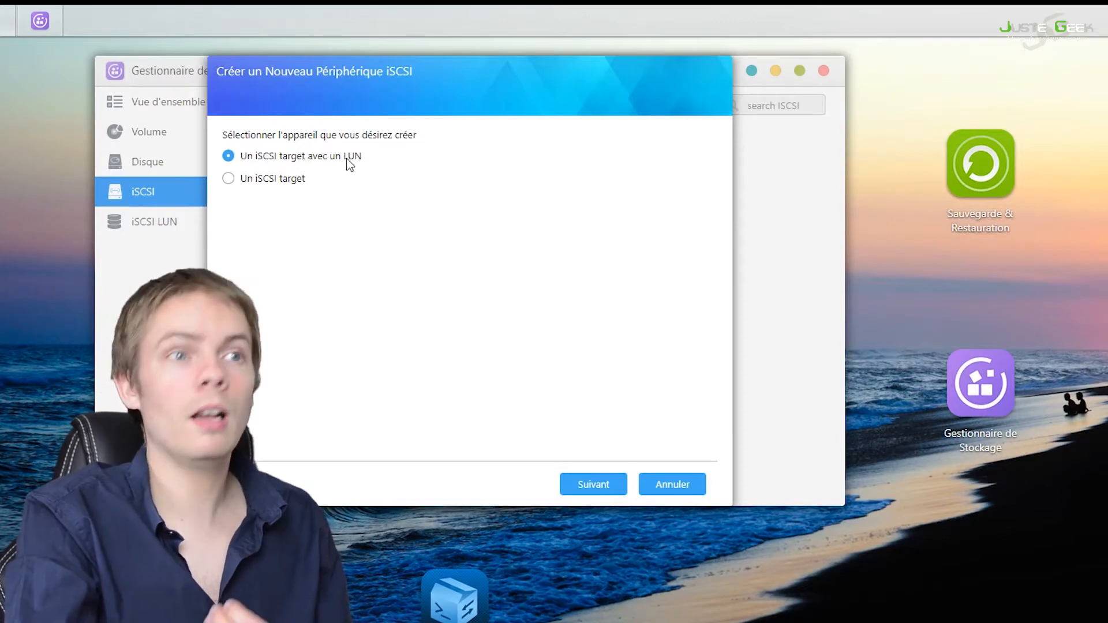
{"action": "left_click", "coordinate": [594, 485]}
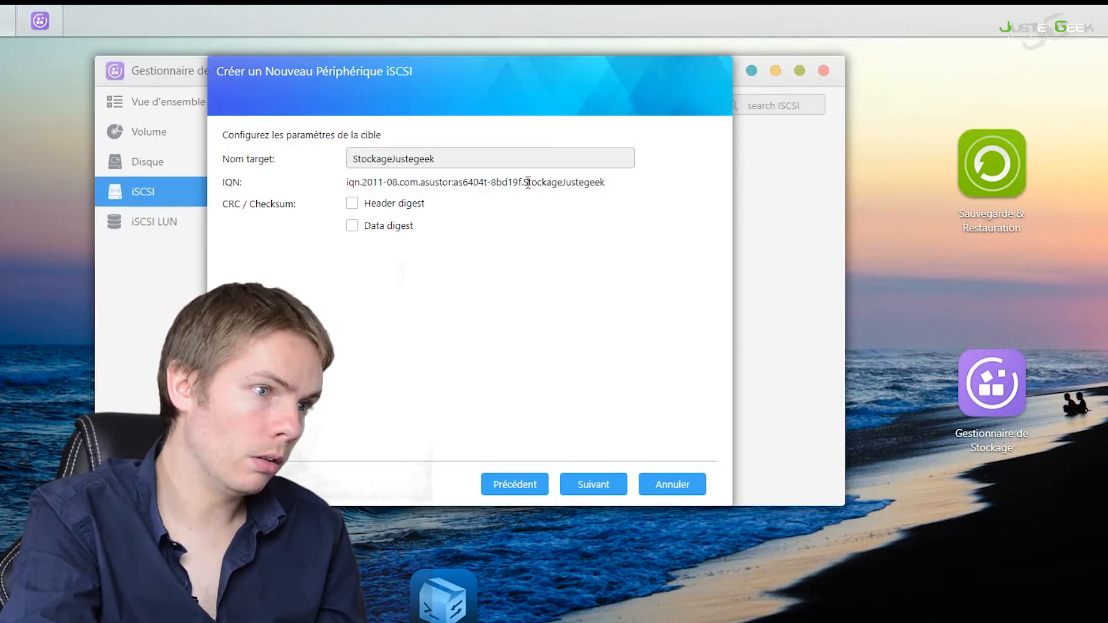
{"action": "left_click_drag", "start_coordinate": [523, 184], "coordinate": [631, 190]}
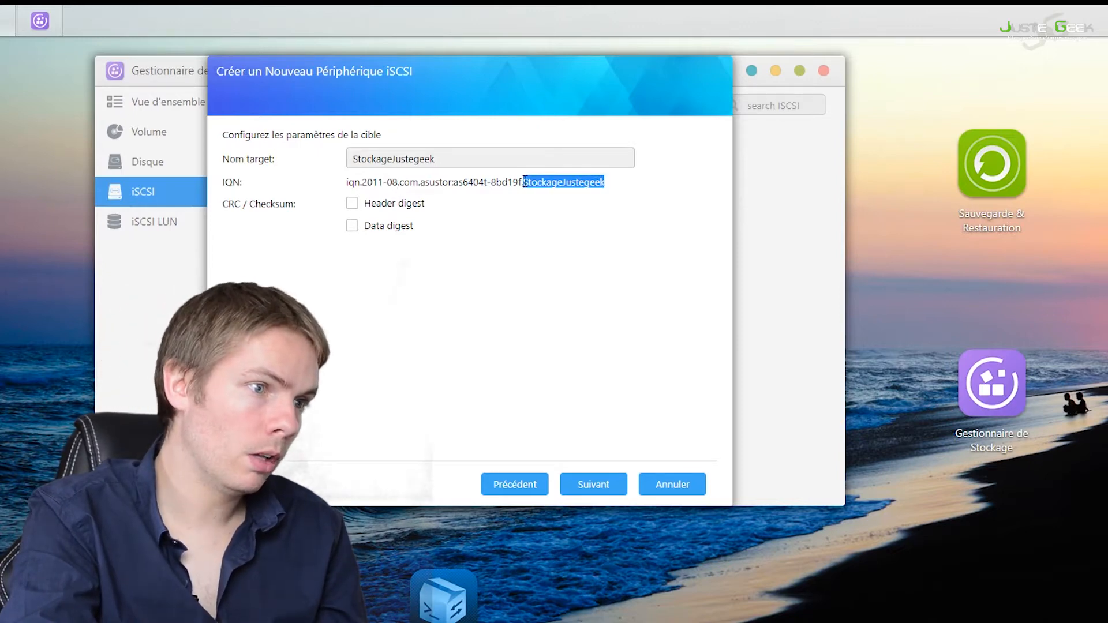
{"action": "left_click", "coordinate": [594, 193]}
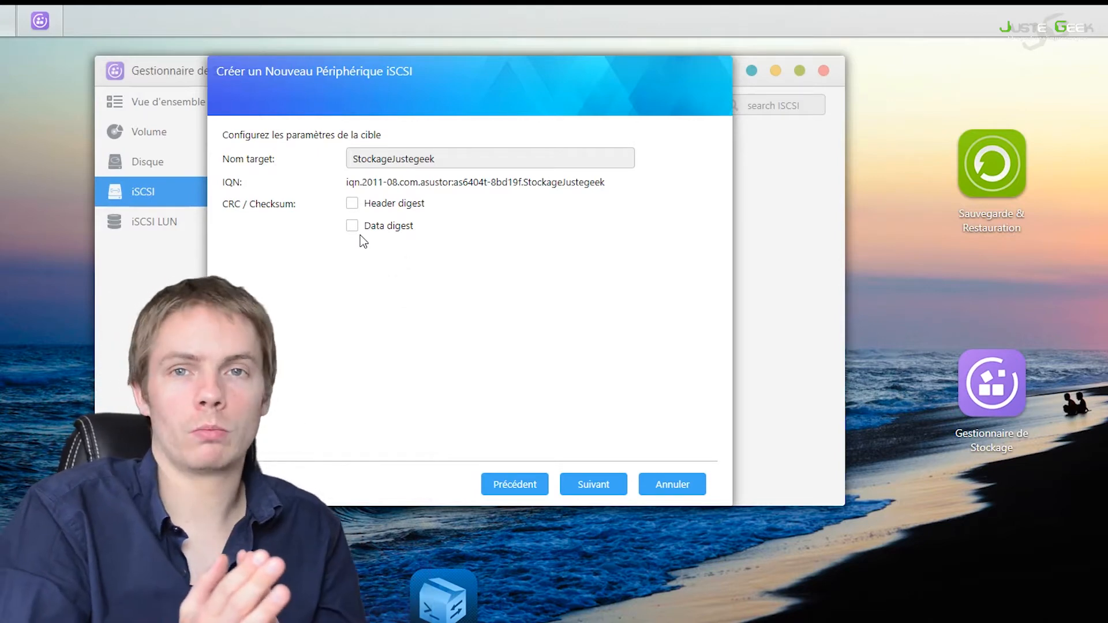
{"action": "left_click", "coordinate": [623, 490]}
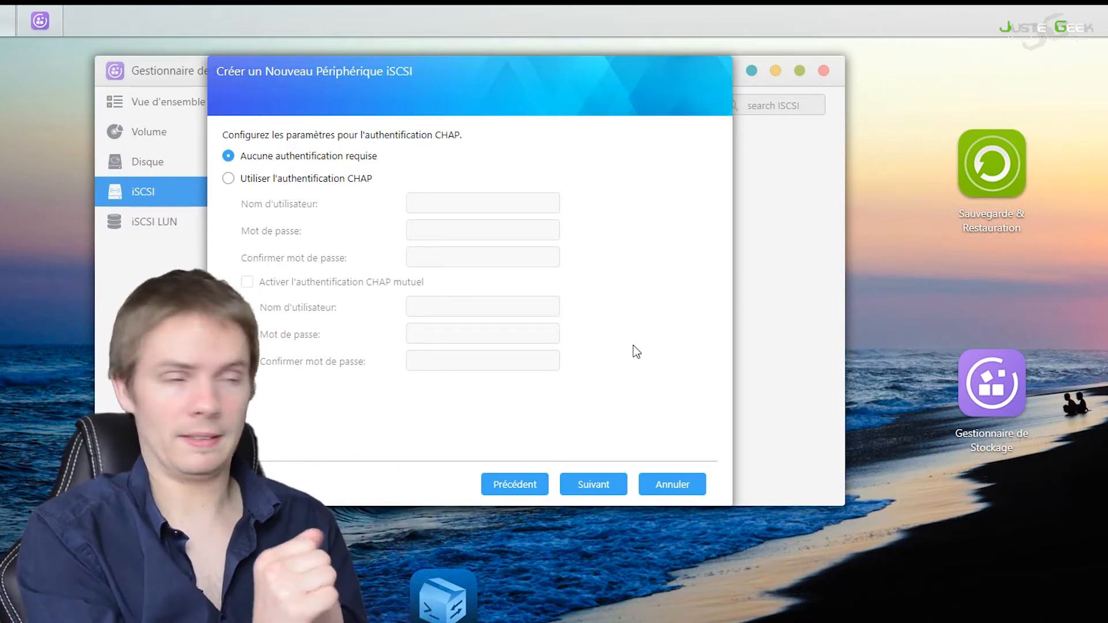
Step: Enable CHAP authentication for the iSCSI target with the username Sandstorm
{"action": "left_click", "coordinate": [245, 181]}
{"action": "left_click", "coordinate": [440, 207]}
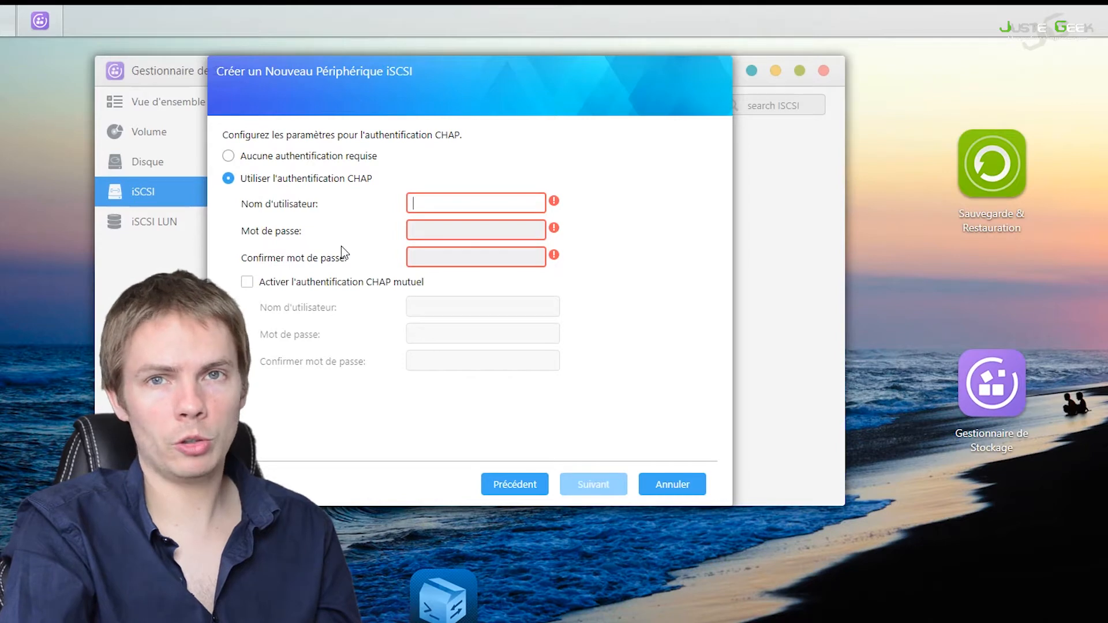
{"action": "type", "text": "Sandstor"}
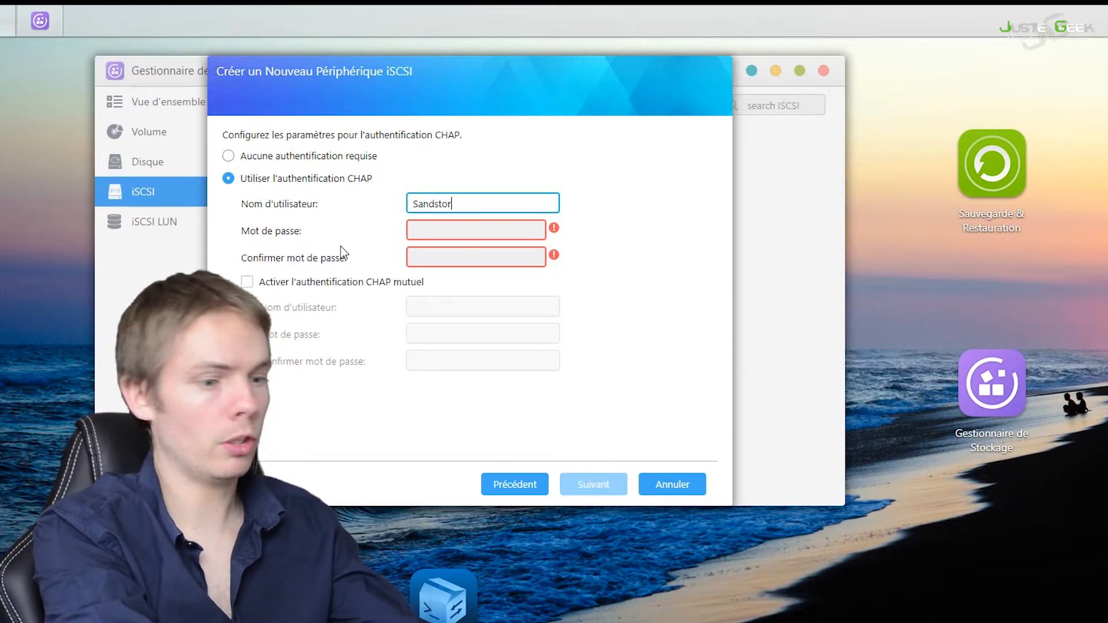
{"action": "type", "text": "m"}
{"action": "key", "text": "Tab"}
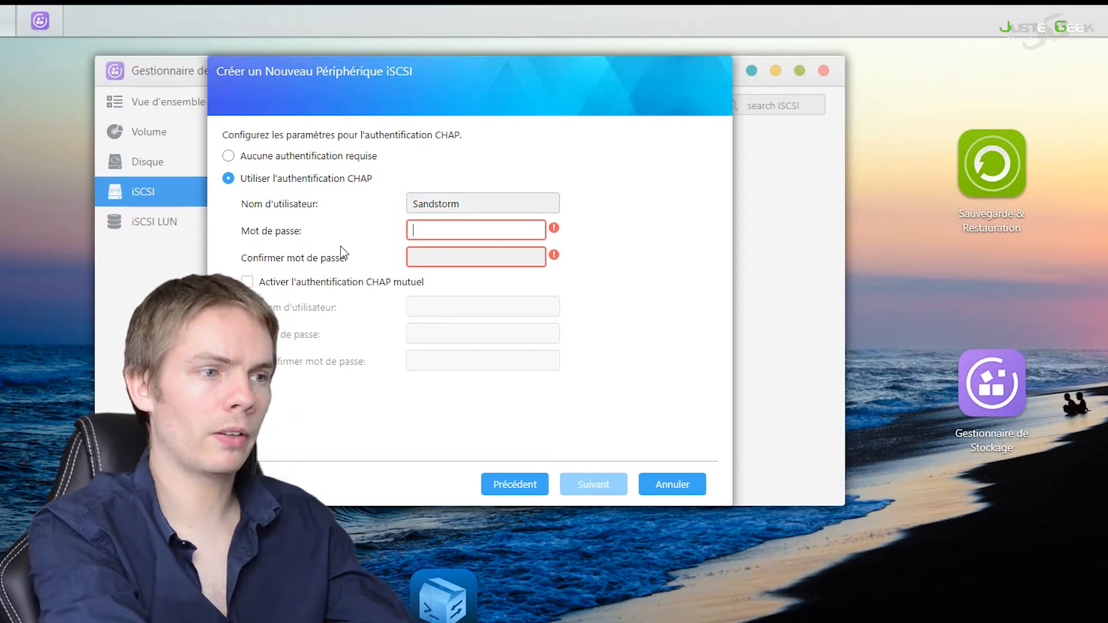
Step: Enter the CHAP password of at least 12 characters, repeat it in the confirmation field, and leave mutual CHAP disabled
{"action": "mouse_move", "coordinate": [555, 229]}
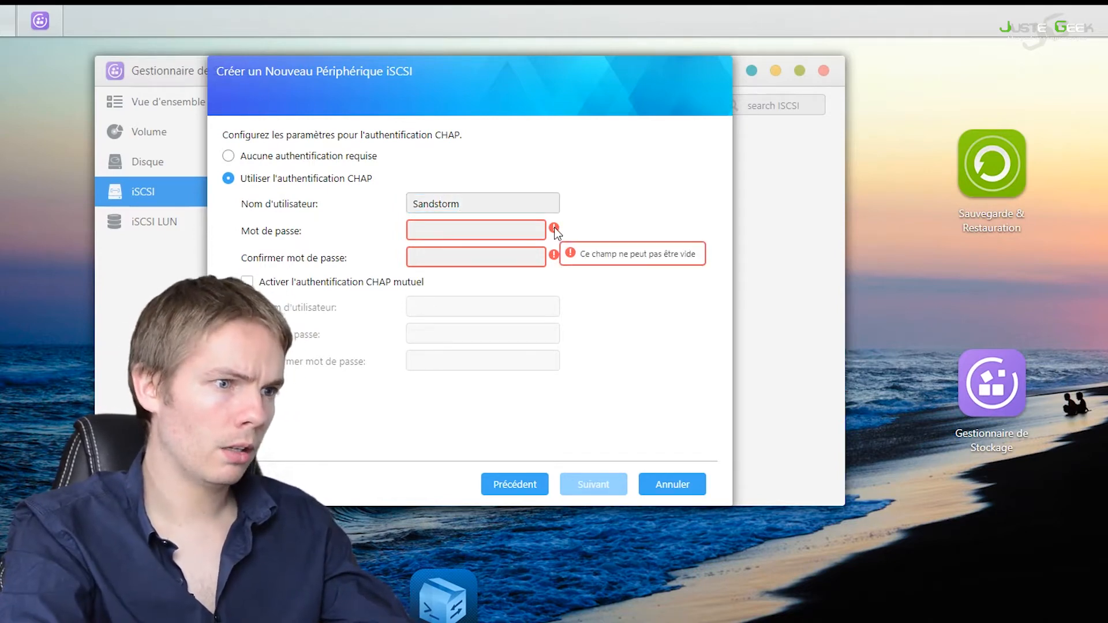
{"action": "left_click", "coordinate": [498, 230]}
{"action": "type", "text": "••"}
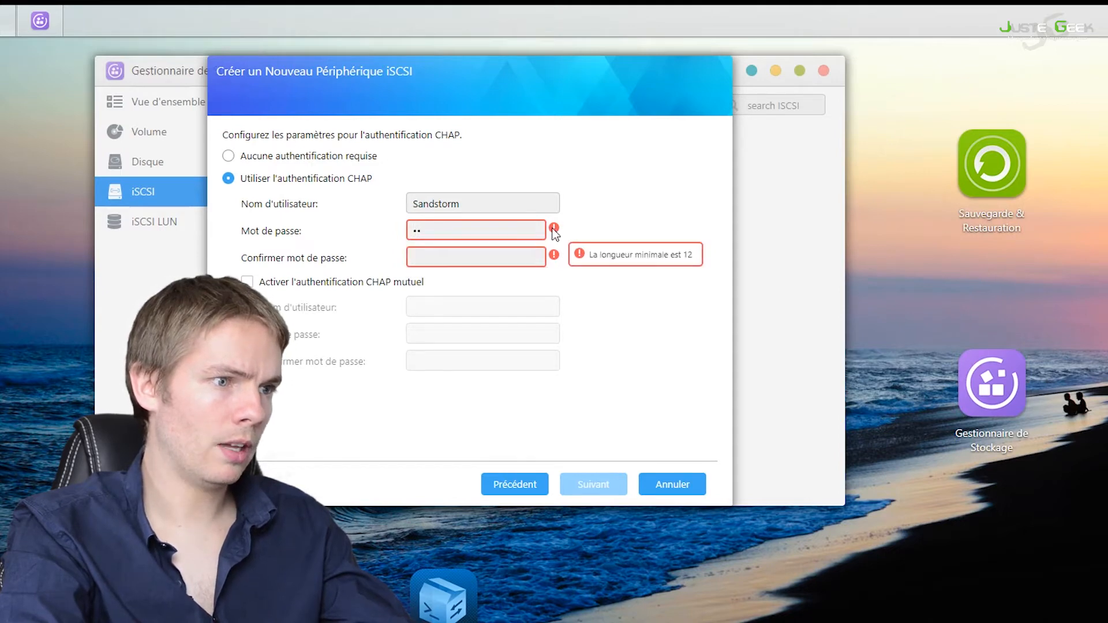
{"action": "left_click_drag", "start_coordinate": [498, 229], "coordinate": [376, 220]}
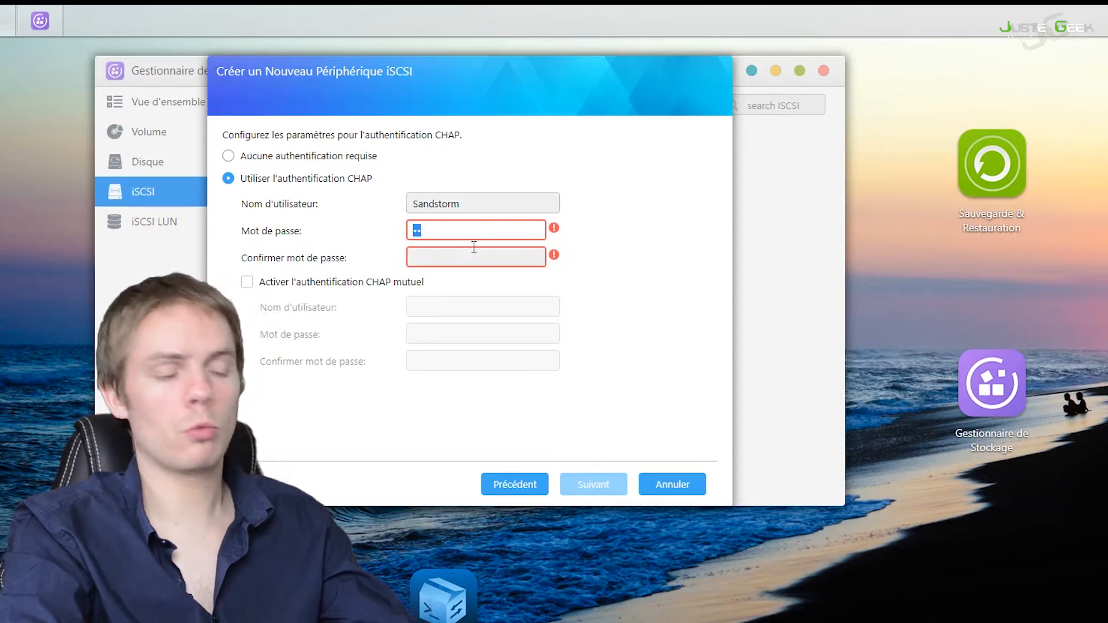
{"action": "type", "text": "••••••••••••••"}
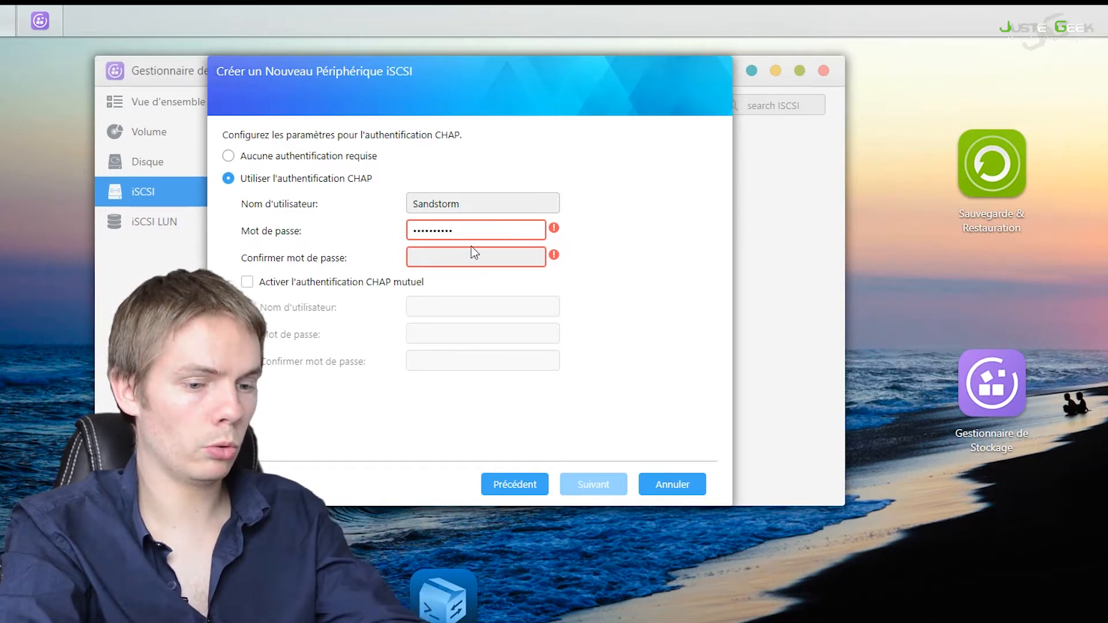
{"action": "left_click", "coordinate": [483, 256]}
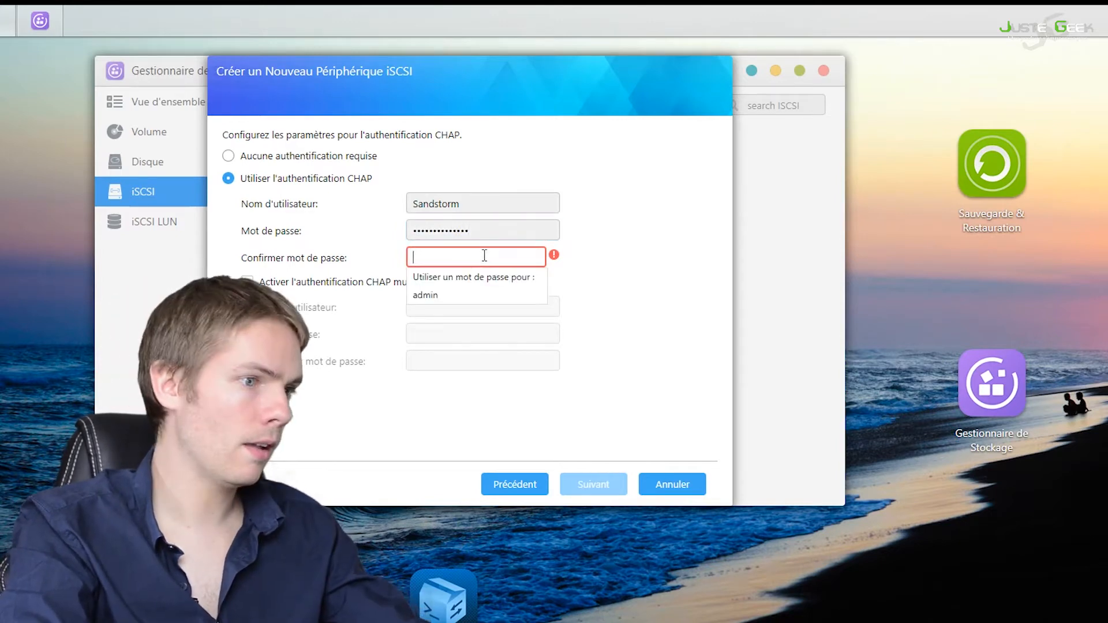
{"action": "type", "text": "••••••••••"}
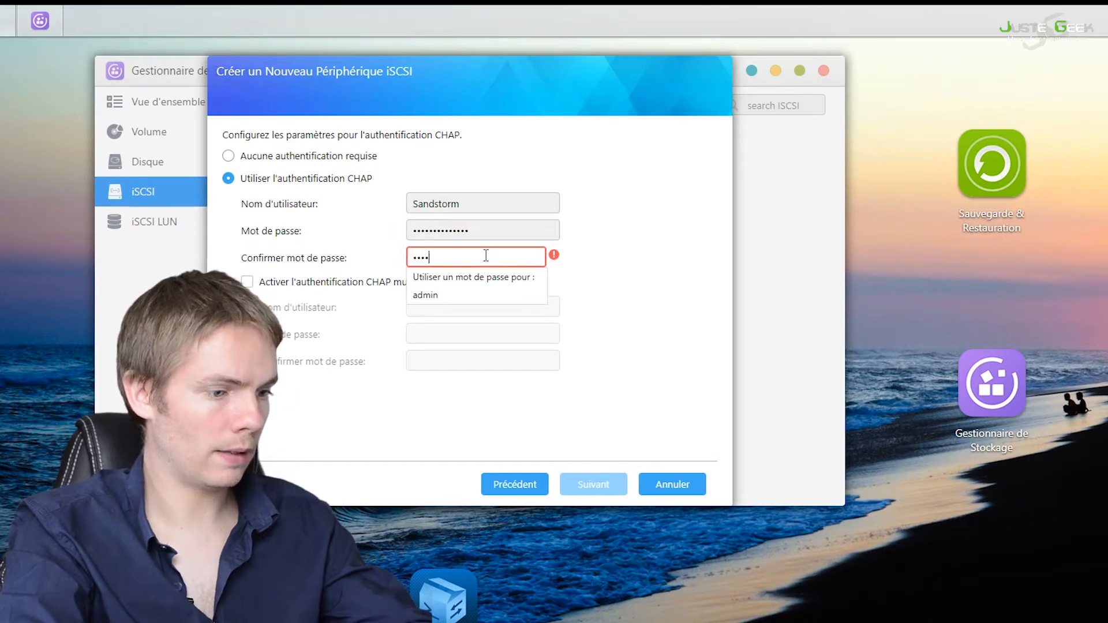
{"action": "type", "text": "••••"}
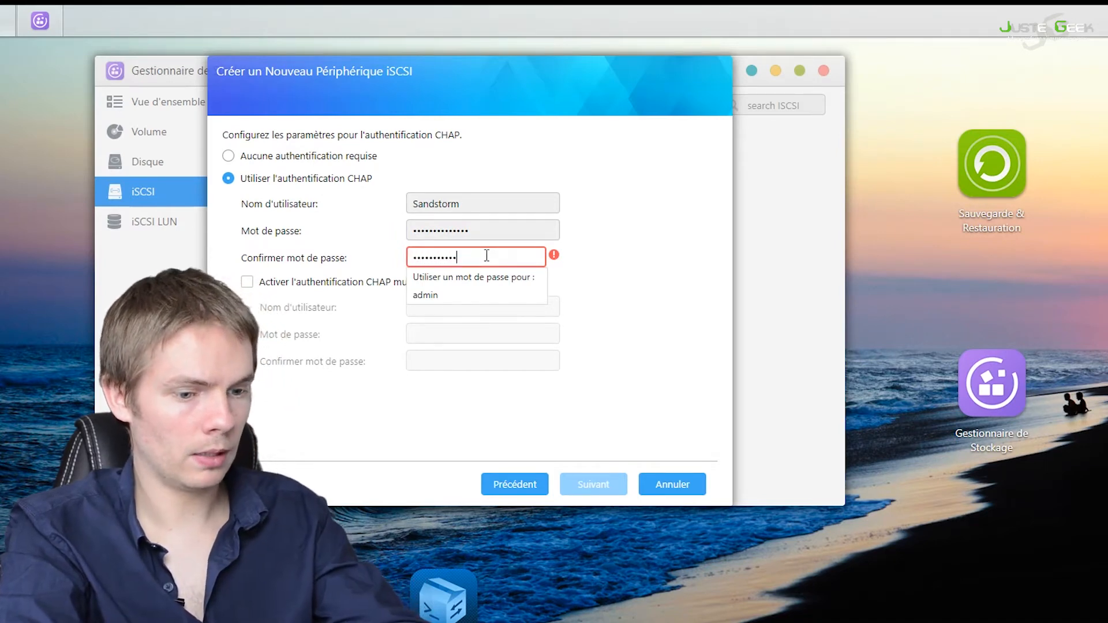
{"action": "left_click", "coordinate": [609, 269]}
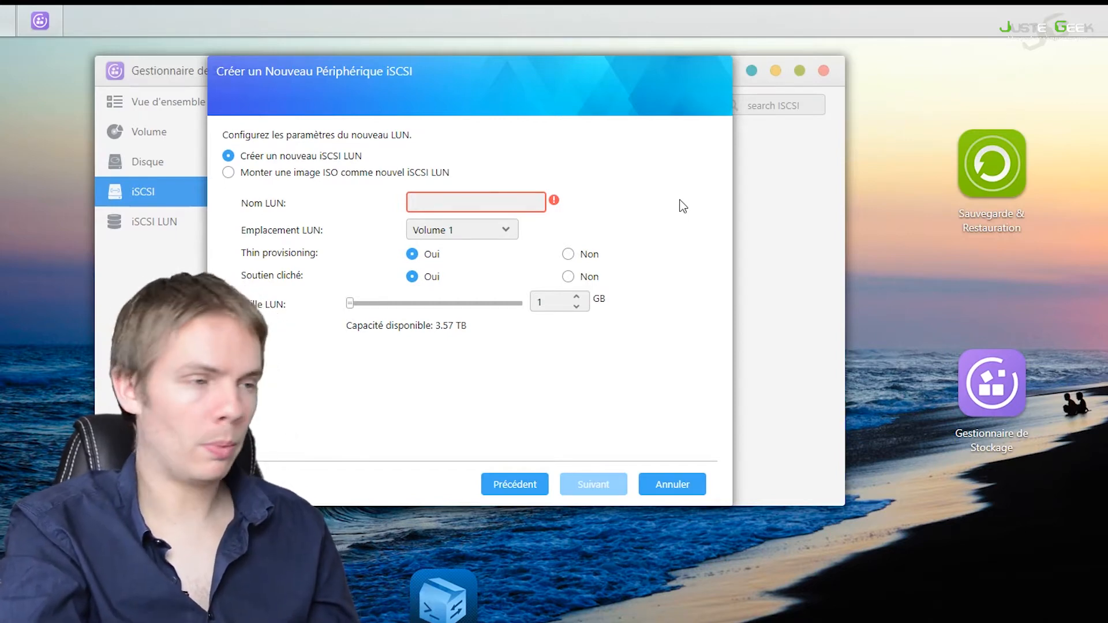
Step: Name the new iSCSI LUN JG and choose Volume 1 as its location
{"action": "left_click", "coordinate": [486, 205]}
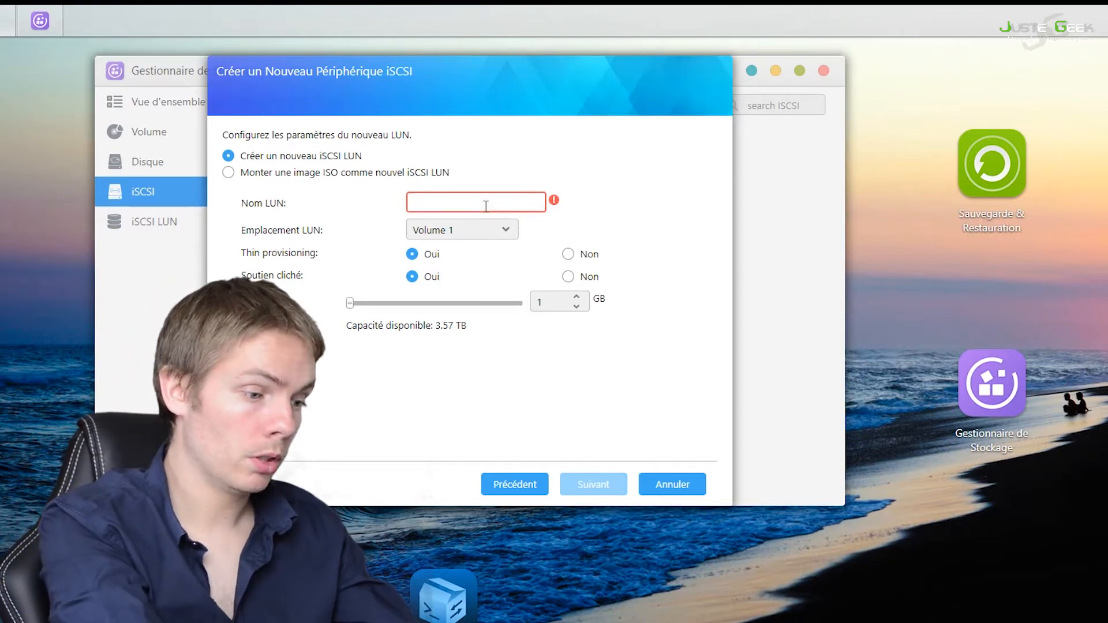
{"action": "type", "text": "JG"}
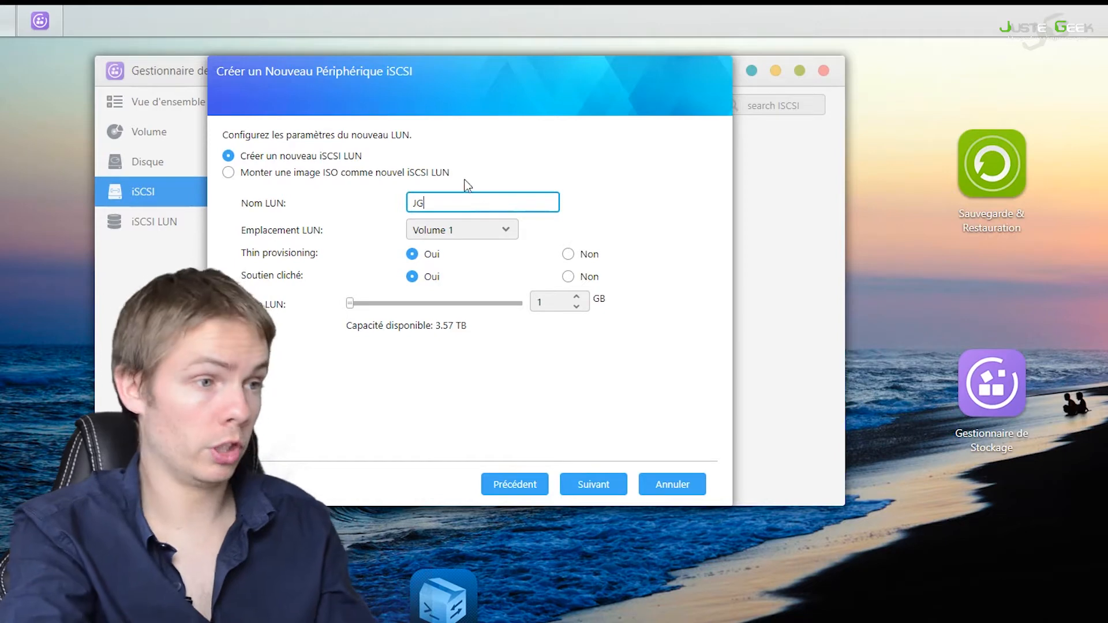
{"action": "left_click", "coordinate": [506, 233]}
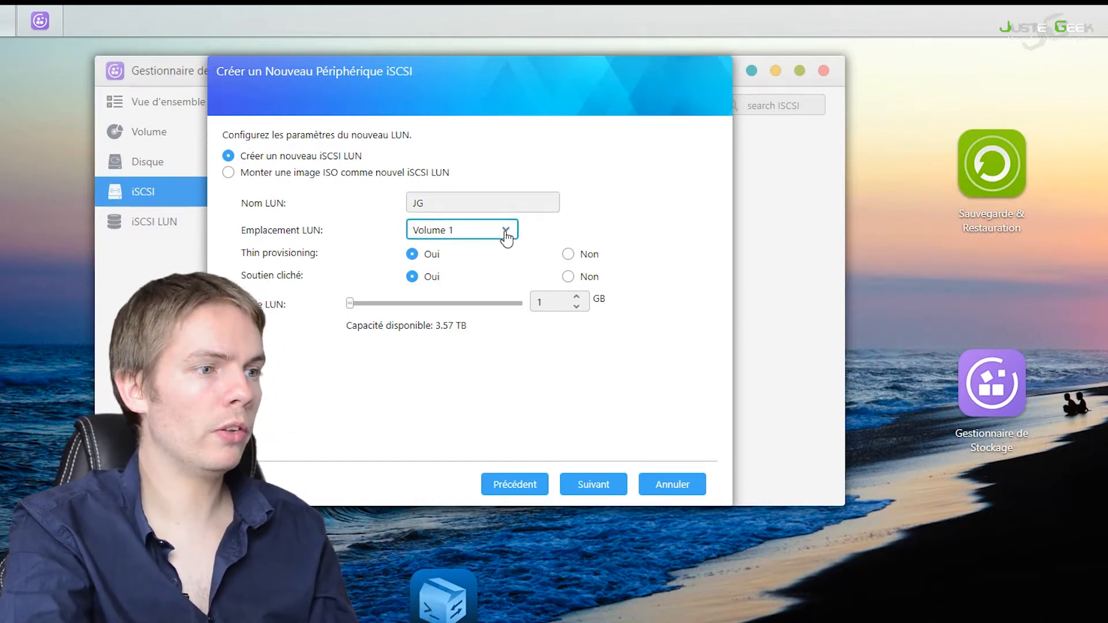
{"action": "left_click", "coordinate": [510, 234]}
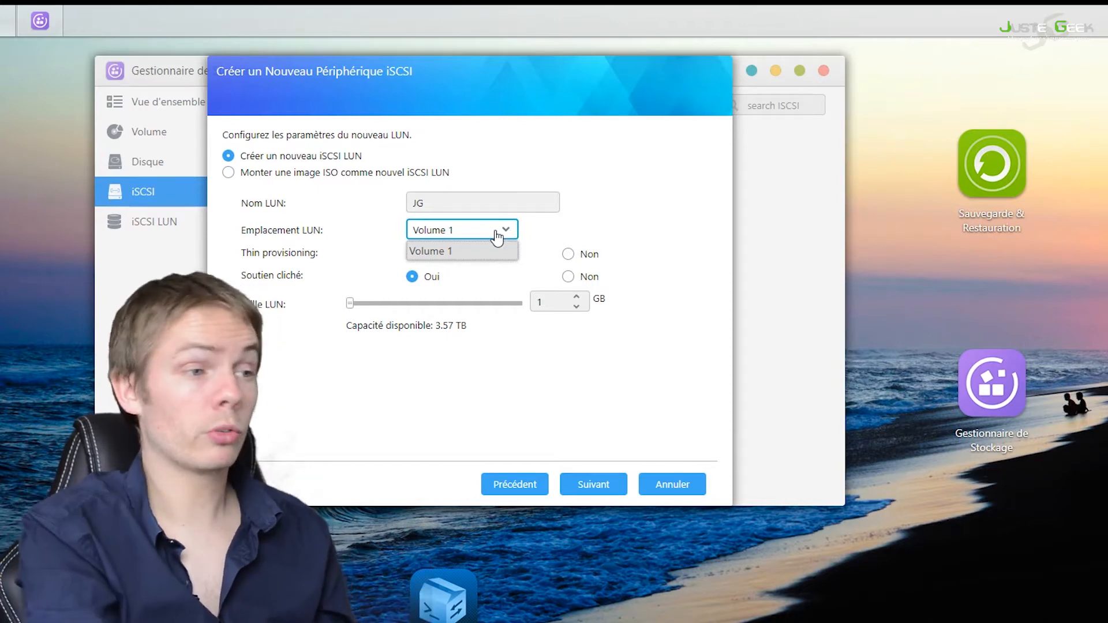
{"action": "left_click", "coordinate": [500, 253]}
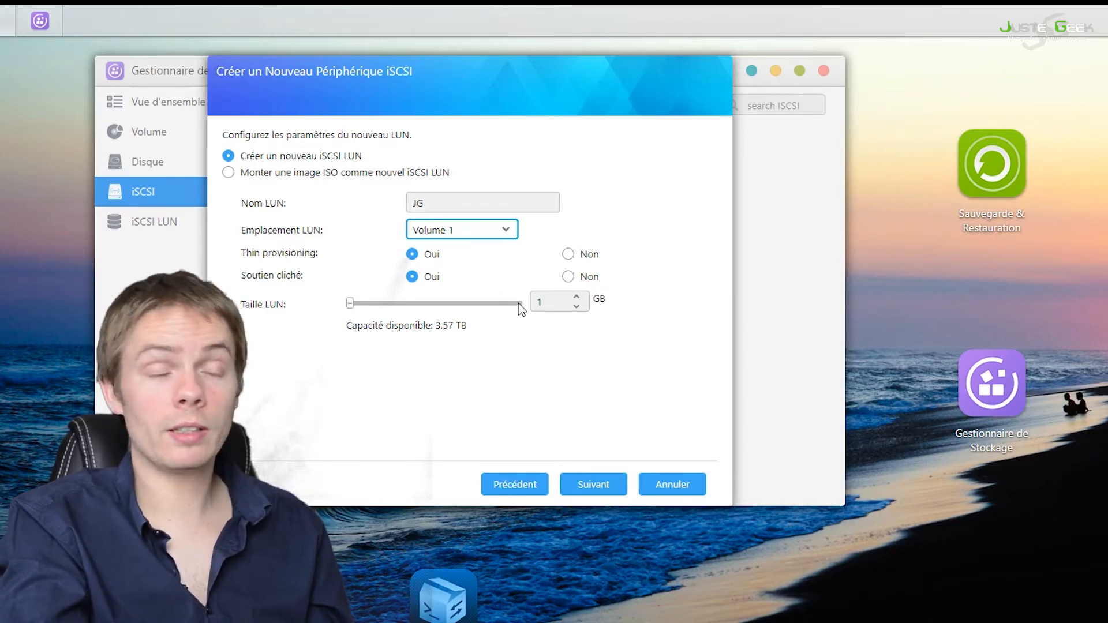
Step: Set the LUN size to 200 GB, keeping thin provisioning and snapshot support on, and finish creating the iSCSI device
{"action": "mouse_move", "coordinate": [462, 327]}
{"action": "left_mouse_down"}
{"action": "mouse_move", "coordinate": [430, 327]}
{"action": "mouse_move", "coordinate": [454, 326]}
{"action": "left_mouse_up"}
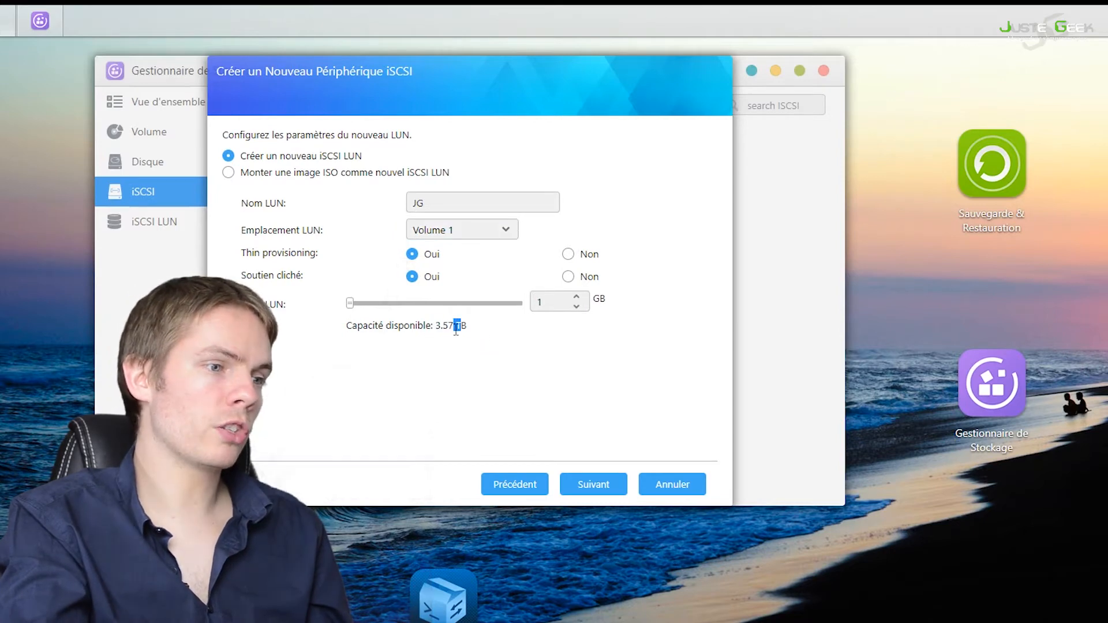
{"action": "left_click", "coordinate": [473, 325]}
{"action": "left_click", "coordinate": [554, 303]}
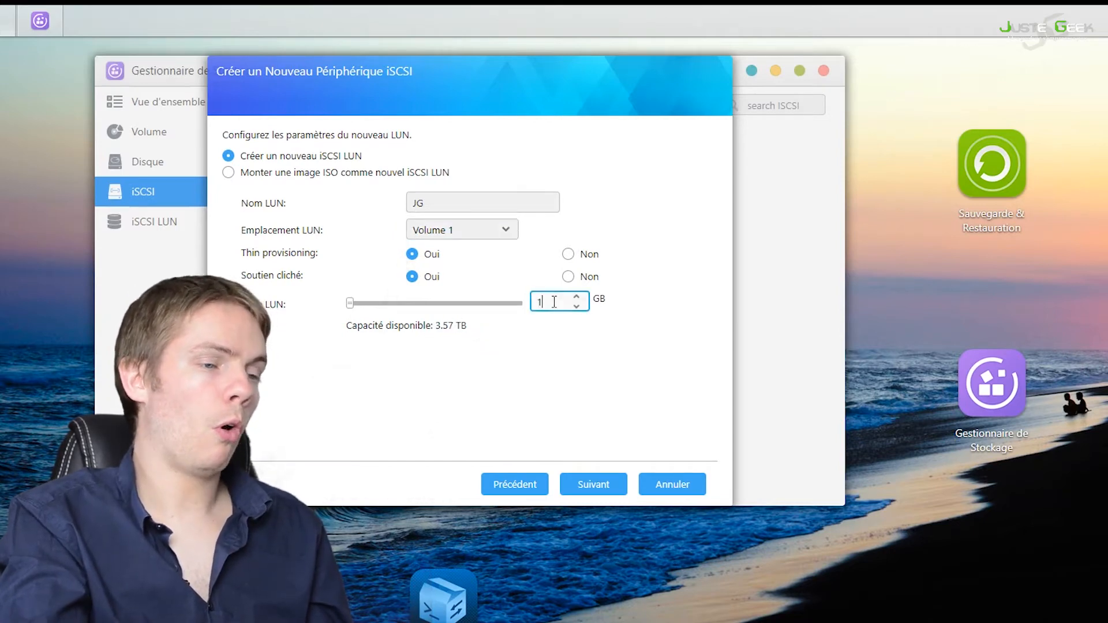
{"action": "left_click_drag", "start_coordinate": [553, 302], "coordinate": [512, 301]}
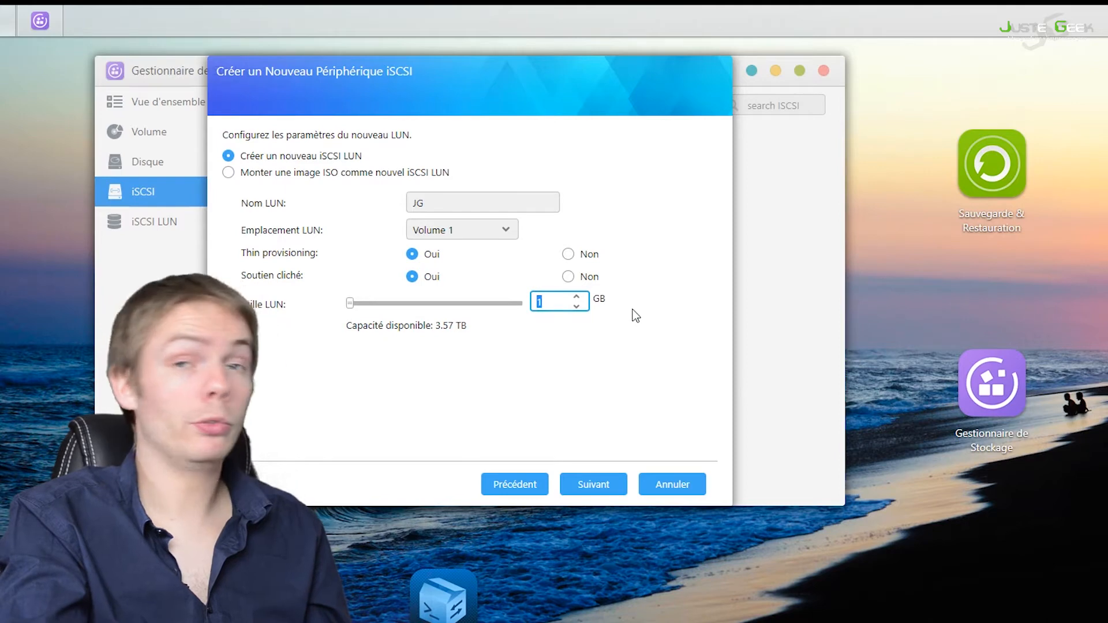
{"action": "type", "text": "200"}
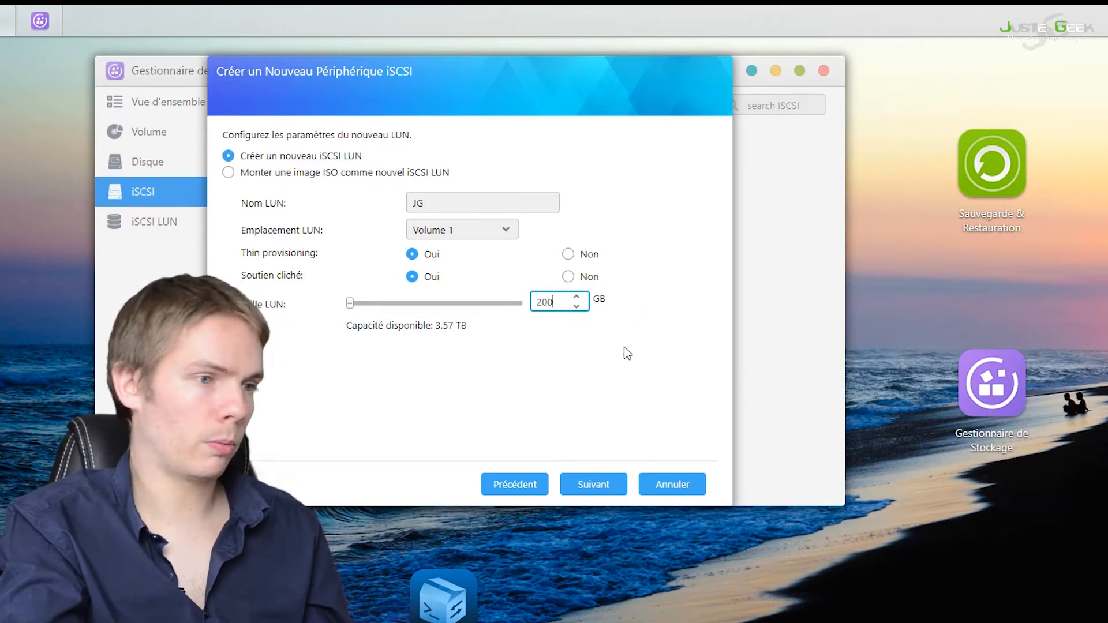
{"action": "left_click", "coordinate": [595, 488]}
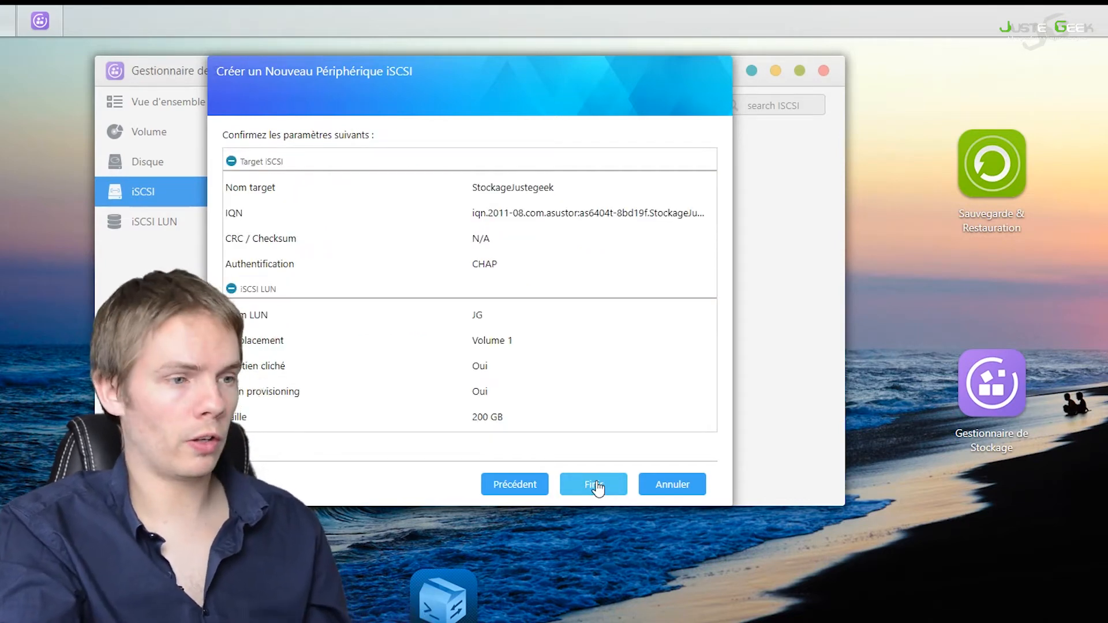
{"action": "left_click", "coordinate": [595, 489]}
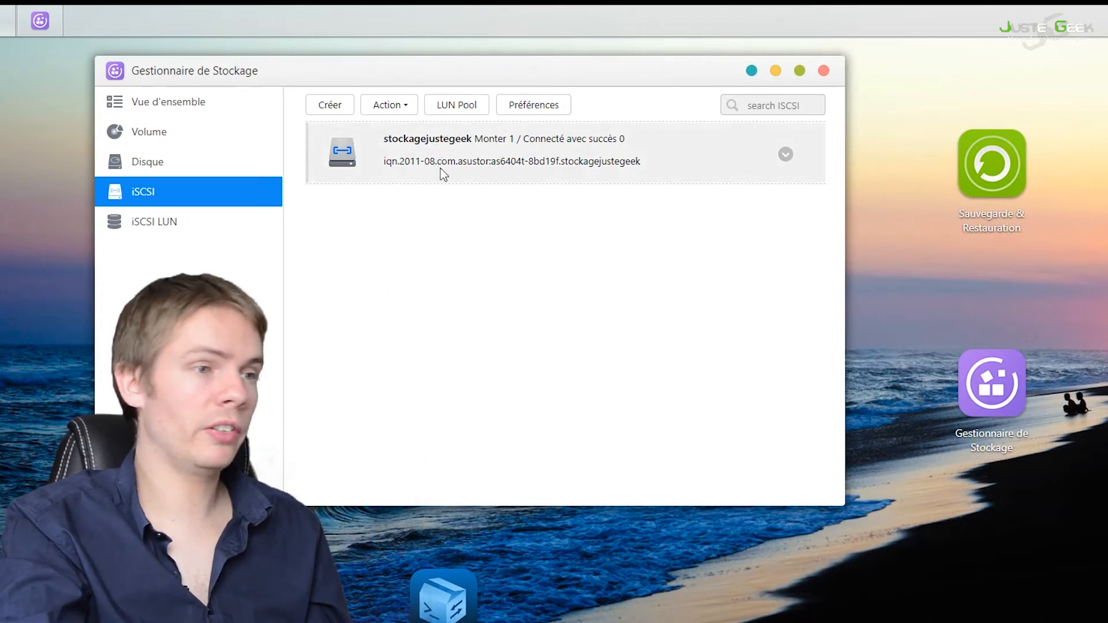
Step: Examine the new target's IQN in the iSCSI list and the expanded details of the jg LUN
{"action": "left_click_drag", "start_coordinate": [627, 161], "coordinate": [383, 162]}
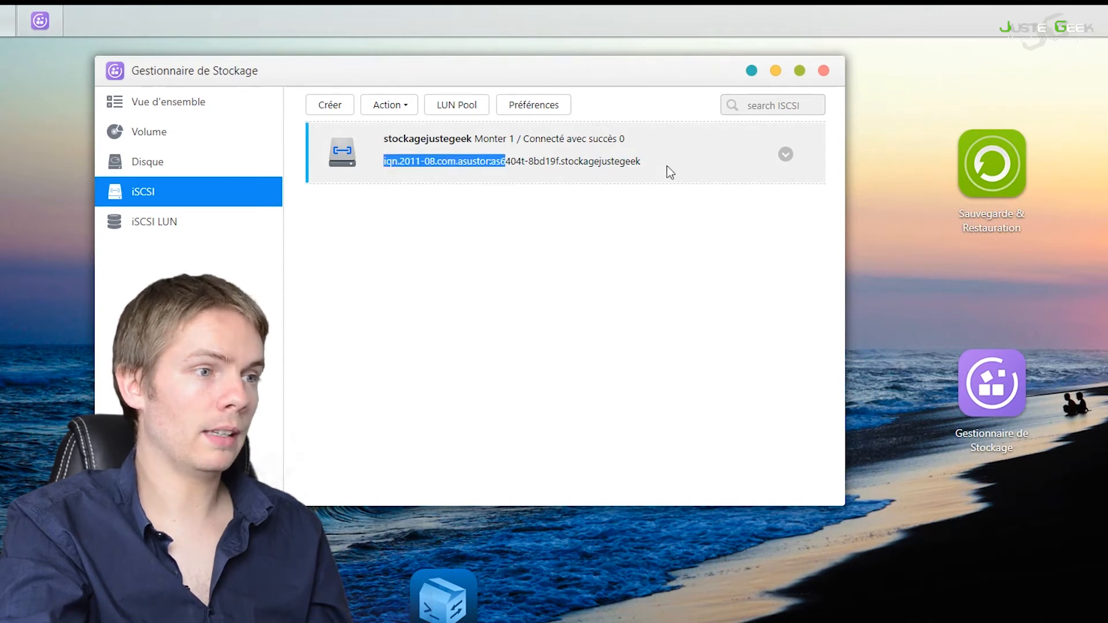
{"action": "left_click", "coordinate": [457, 148]}
{"action": "left_click", "coordinate": [241, 229]}
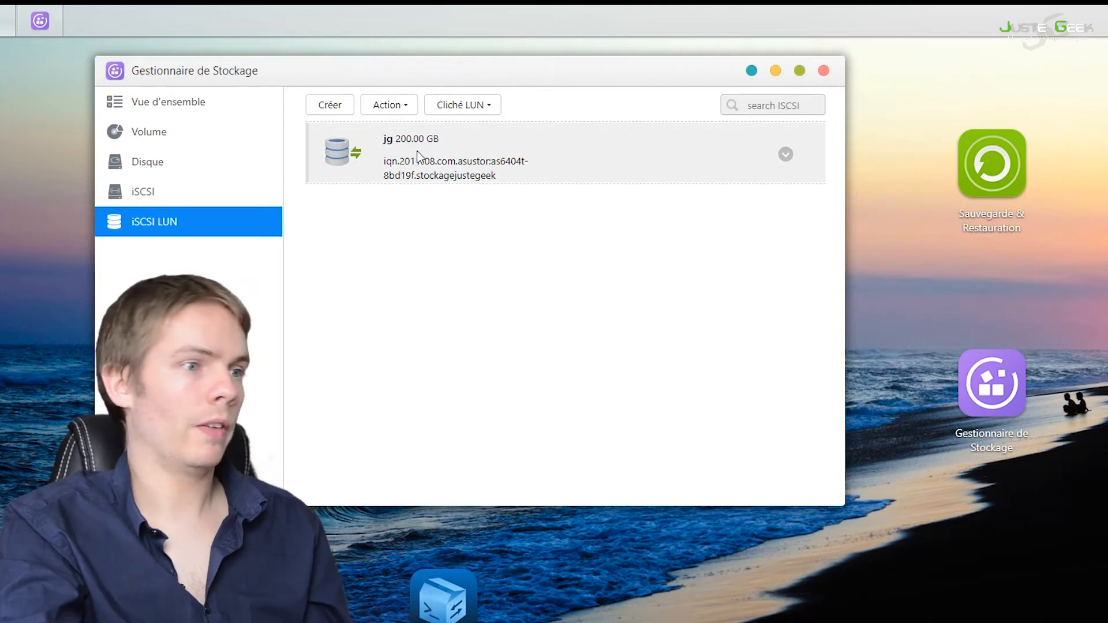
{"action": "left_click", "coordinate": [786, 155]}
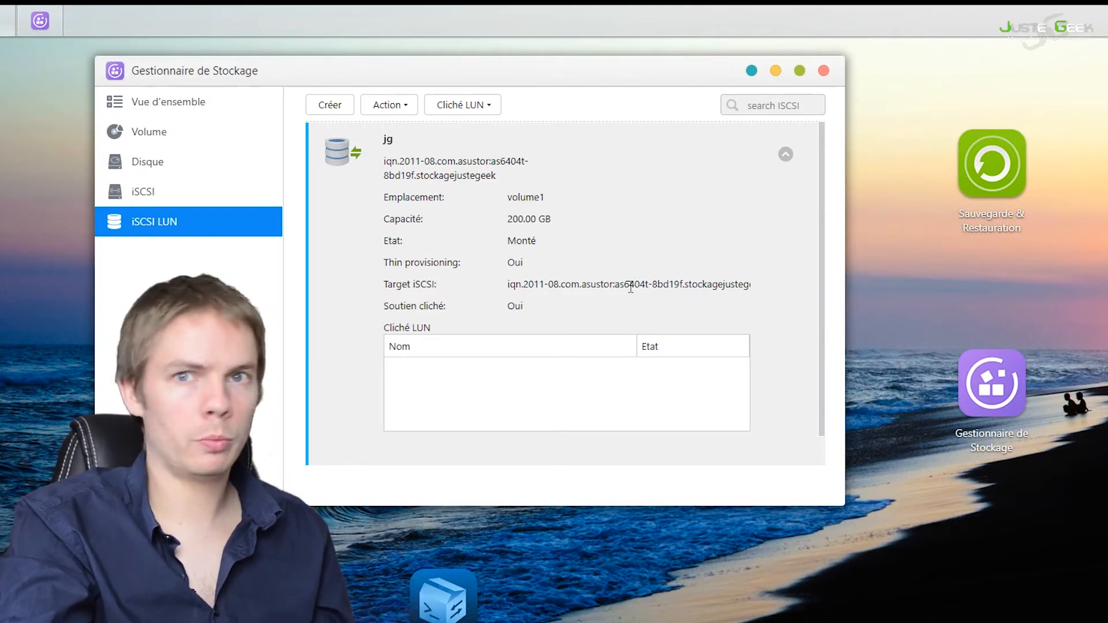
Step: Return to the iSCSI target list and open its preferences to examine the iSCSI port and iSNS settings
{"action": "left_click", "coordinate": [198, 192]}
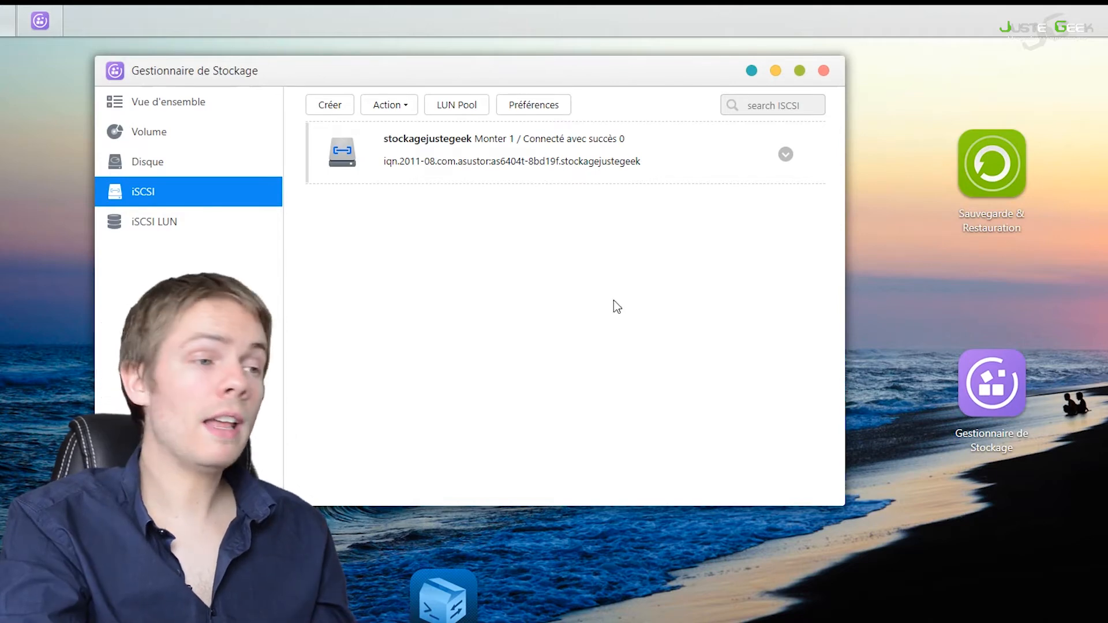
{"action": "left_click", "coordinate": [543, 173]}
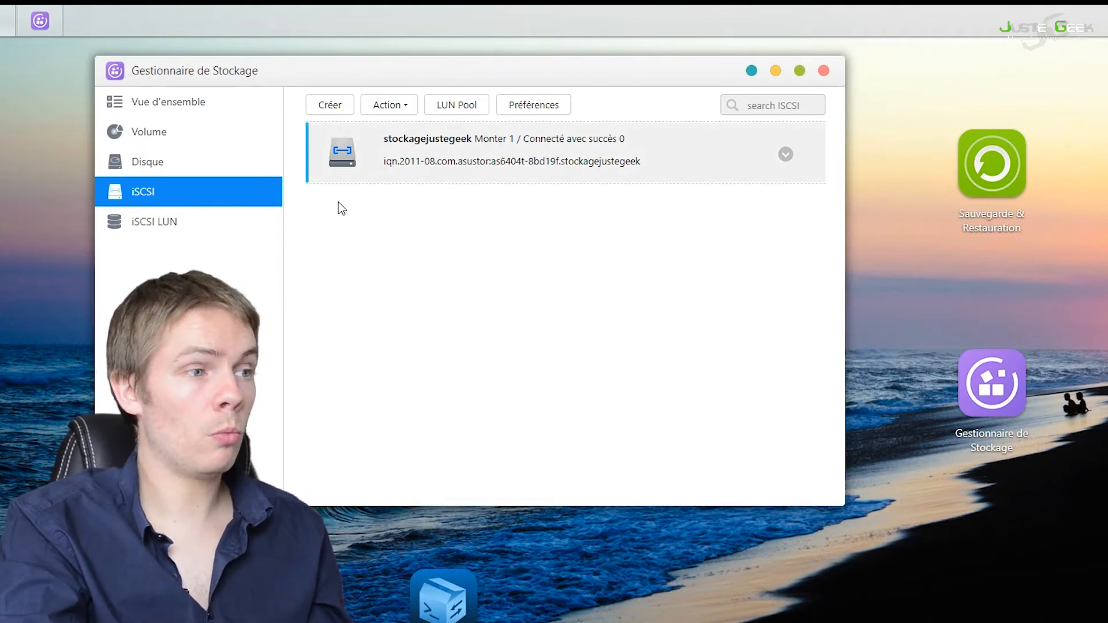
{"action": "left_click", "coordinate": [556, 113]}
{"action": "double_click", "coordinate": [471, 241]}
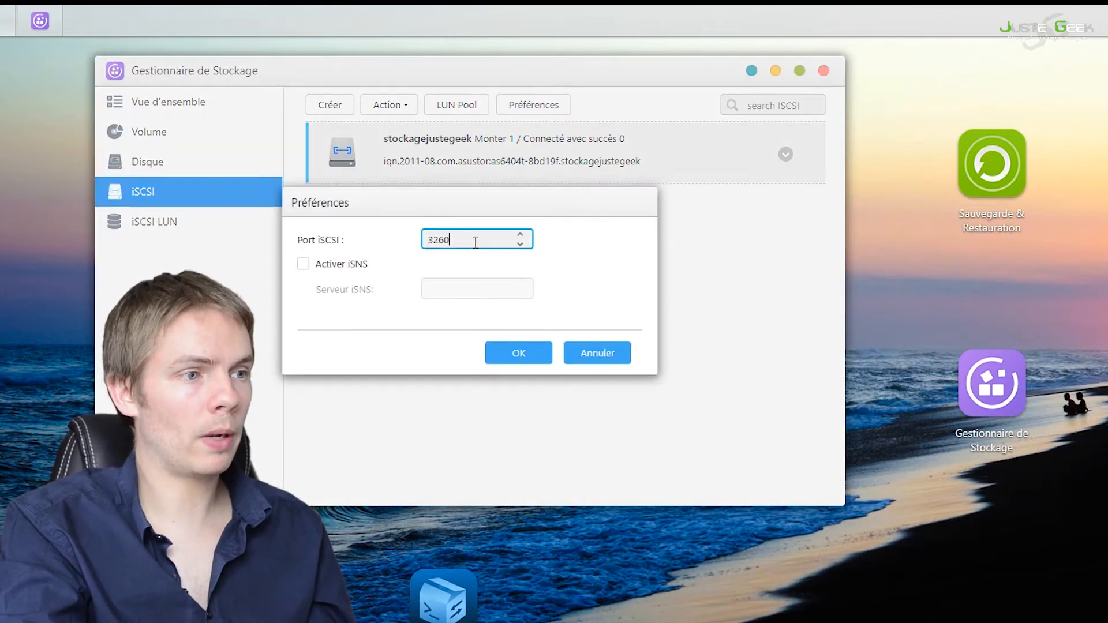
{"action": "left_click", "coordinate": [471, 246]}
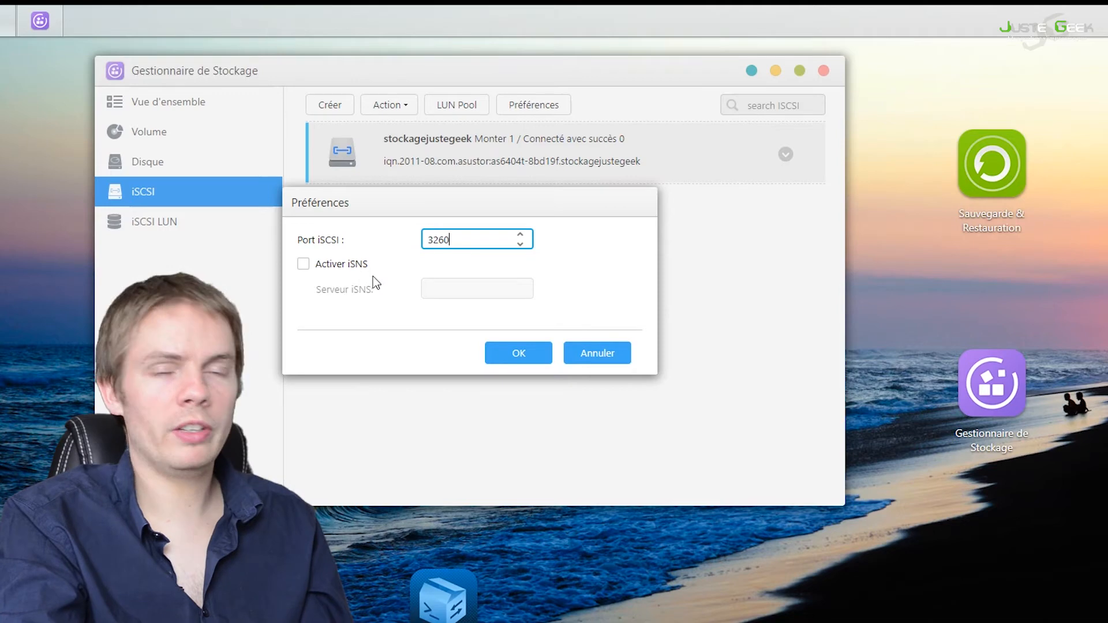
Step: Close the iSCSI preferences unchanged and examine the stockagejustegeek target's expanded details, including its authentication, connected hosts and mapped LUNs
{"action": "left_click", "coordinate": [605, 359]}
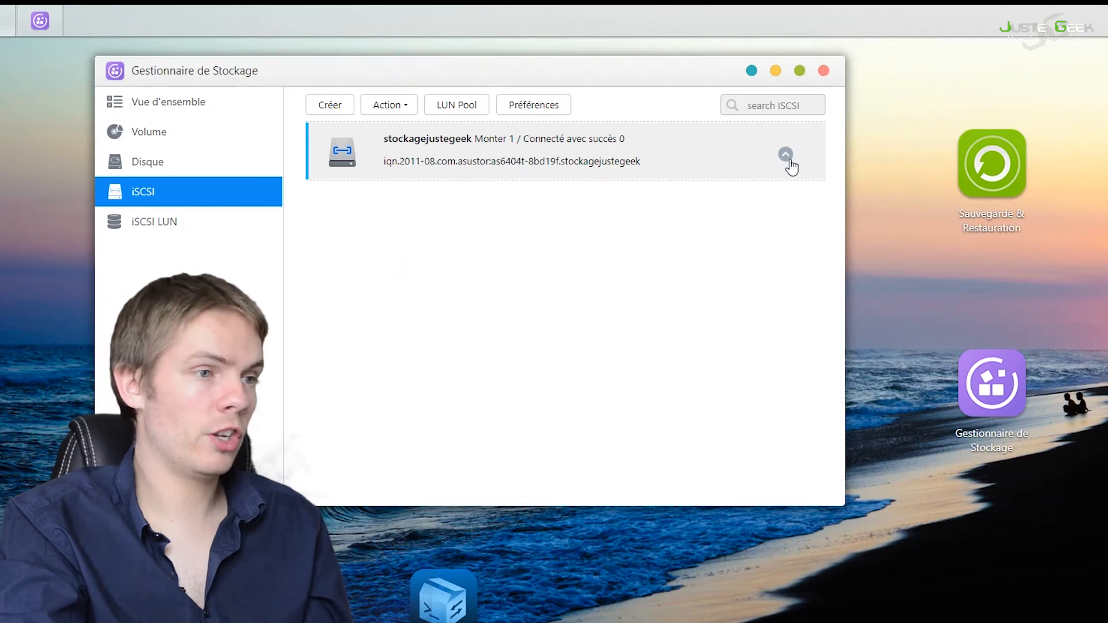
{"action": "left_click", "coordinate": [786, 156]}
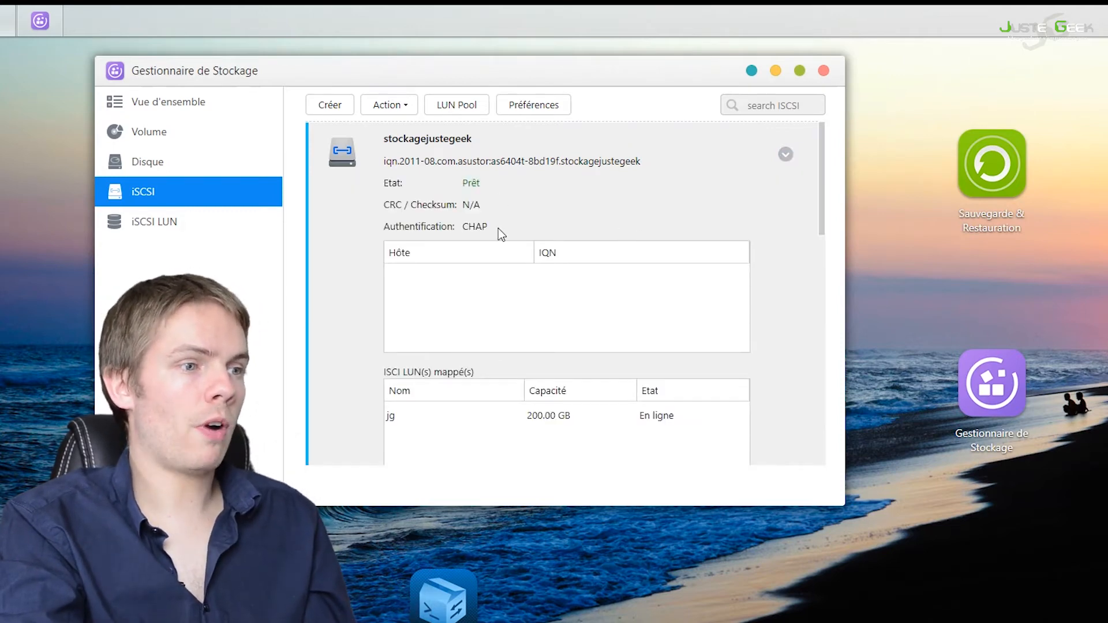
{"action": "scroll", "coordinate": [550, 230], "scroll_direction": "down", "scroll_amount": 3}
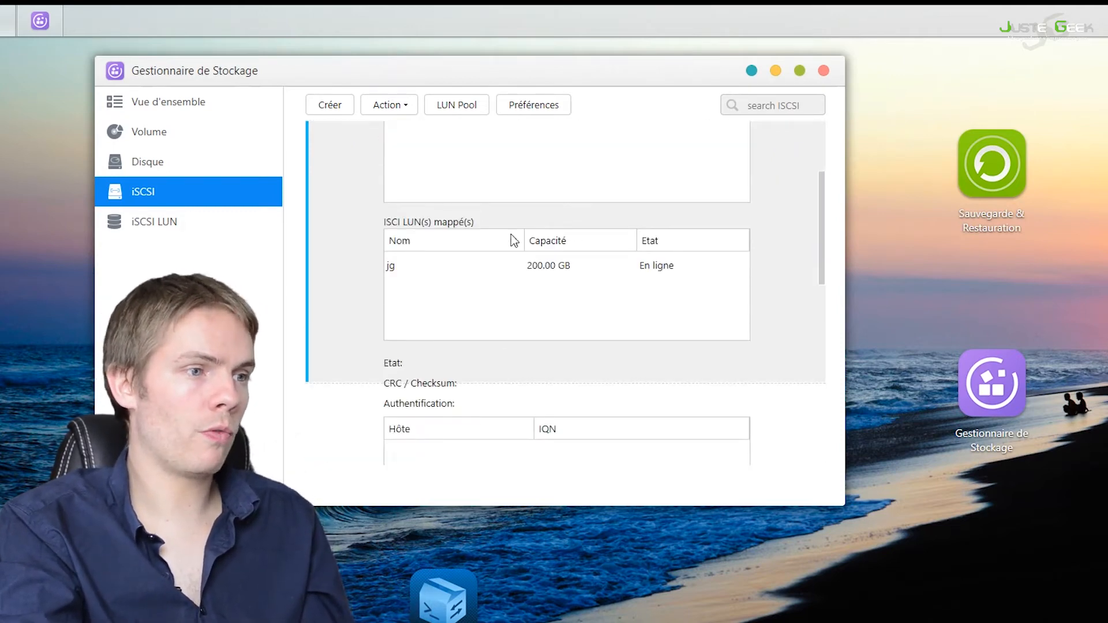
{"action": "scroll", "coordinate": [508, 248], "scroll_direction": "up", "scroll_amount": 3}
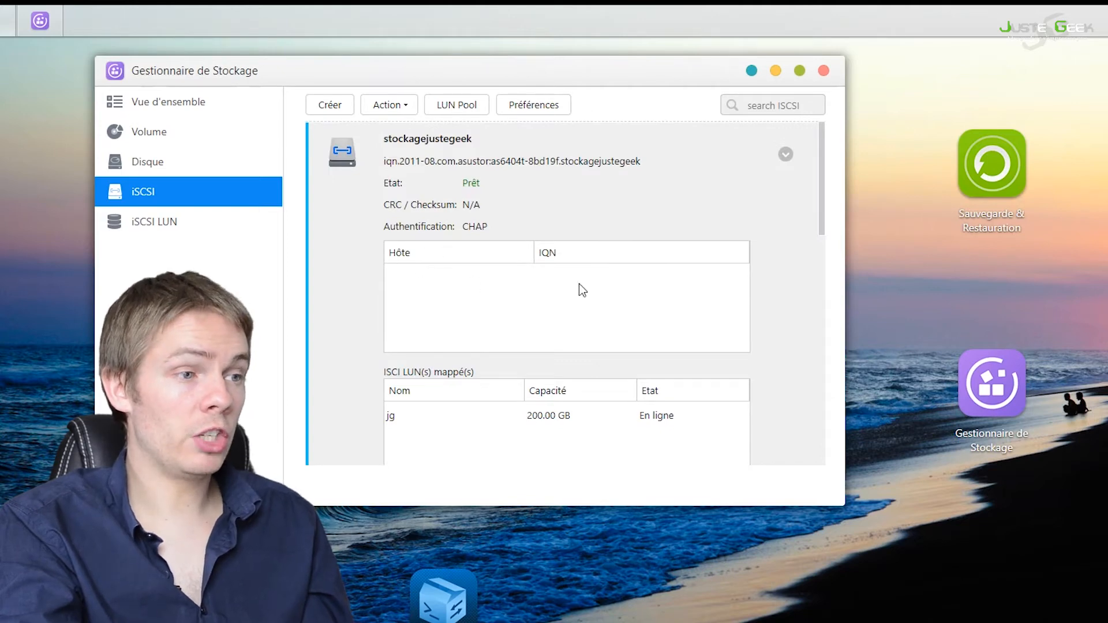
{"action": "scroll", "coordinate": [577, 288], "scroll_direction": "down", "scroll_amount": 2}
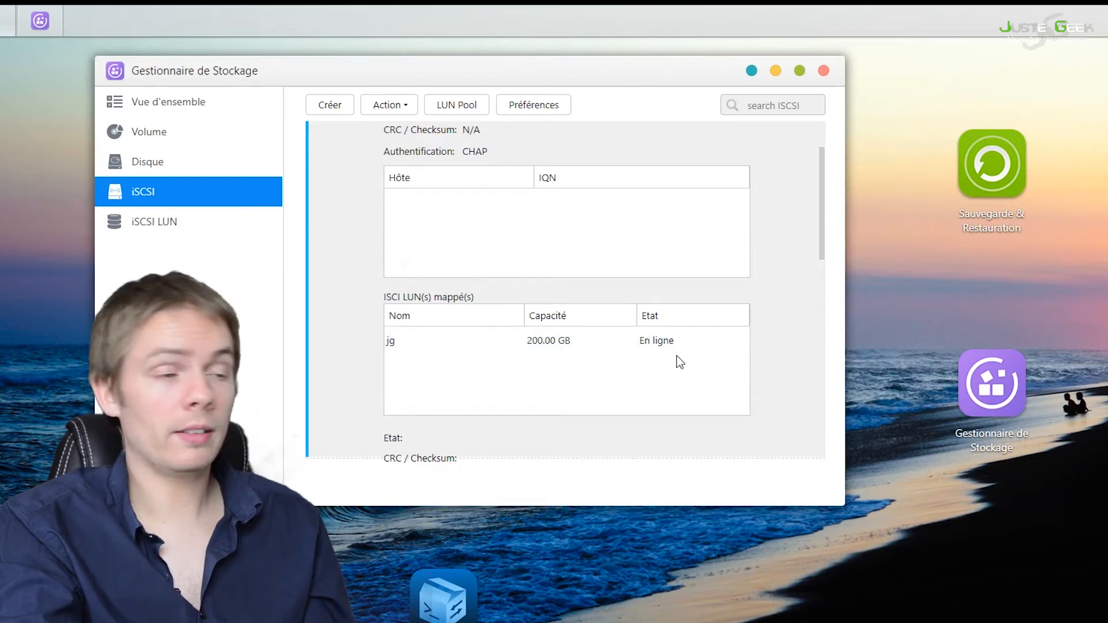
{"action": "scroll", "coordinate": [677, 355], "scroll_direction": "down", "scroll_amount": 4}
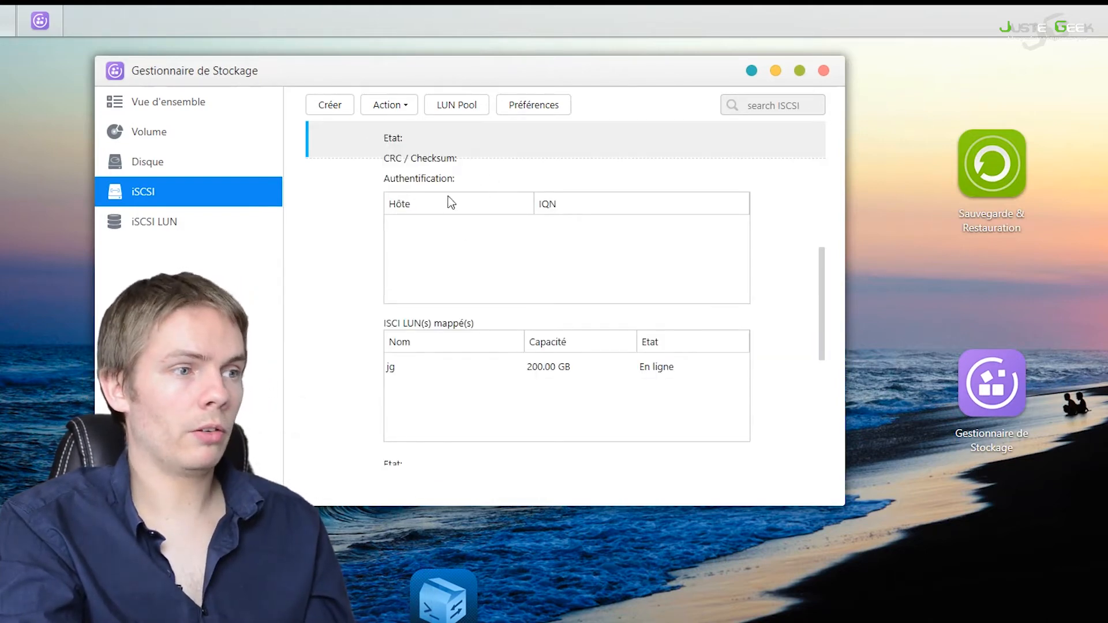
{"action": "scroll", "coordinate": [523, 340], "scroll_direction": "down", "scroll_amount": 2}
{"action": "scroll", "coordinate": [614, 353], "scroll_direction": "down", "scroll_amount": 6}
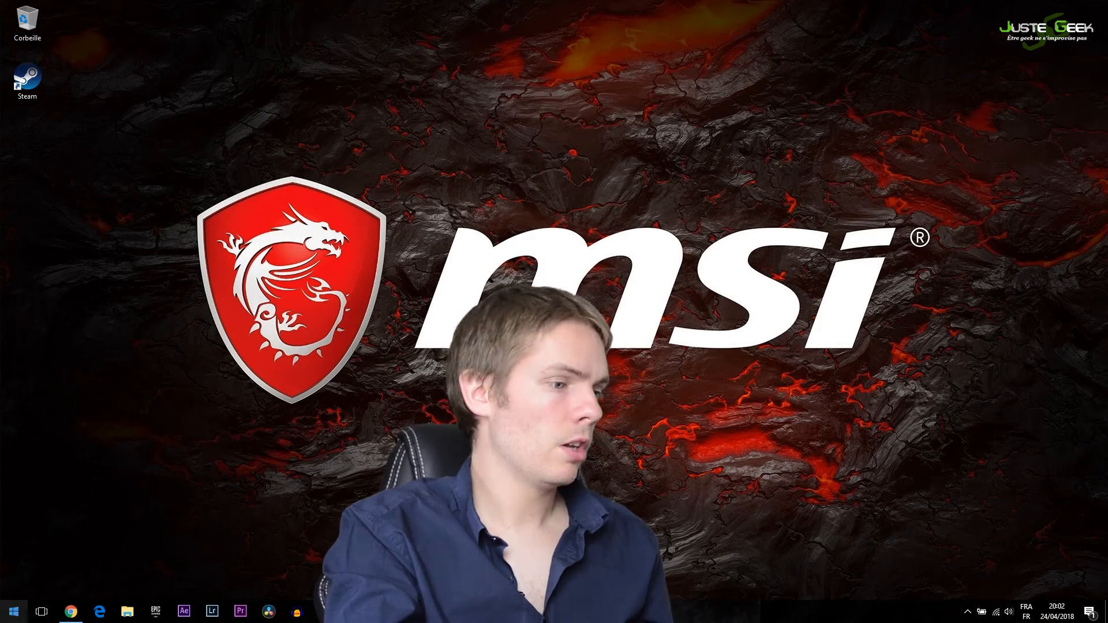
Step: Switch to the Windows desktop, search for iscsi and open the iSCSI Initiator
{"action": "left_click", "coordinate": [16, 616]}
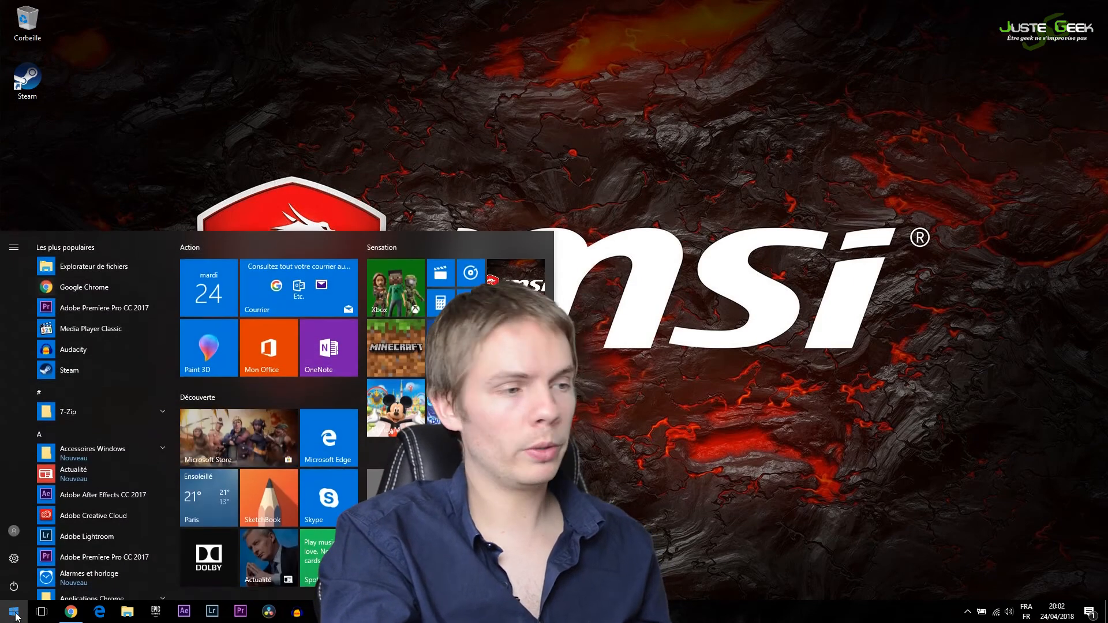
{"action": "type", "text": "iscsi"}
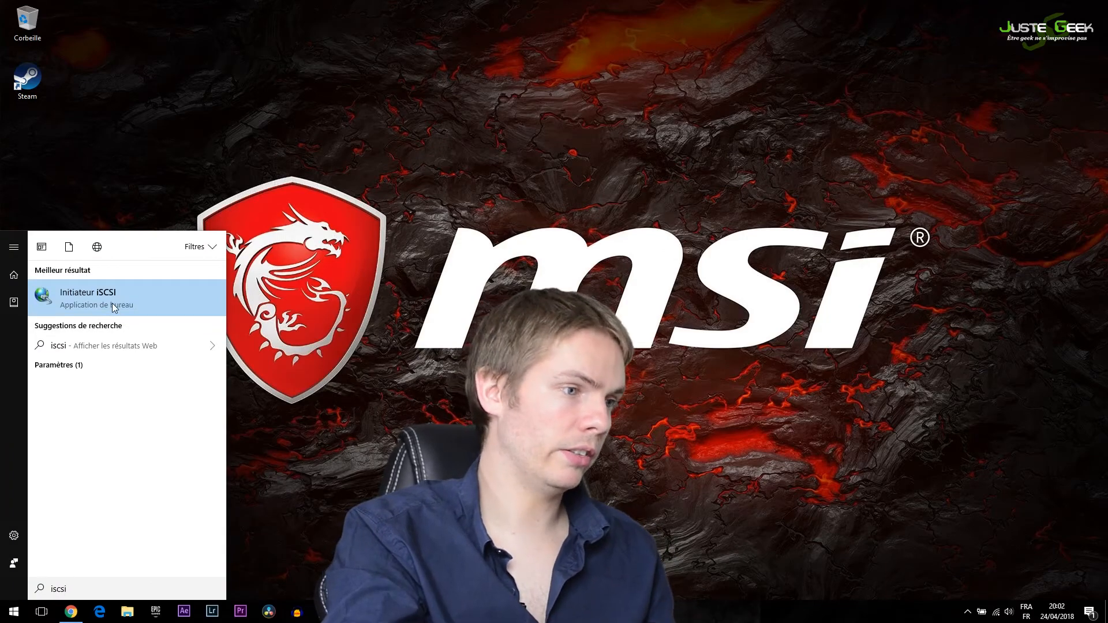
{"action": "key", "text": "Return"}
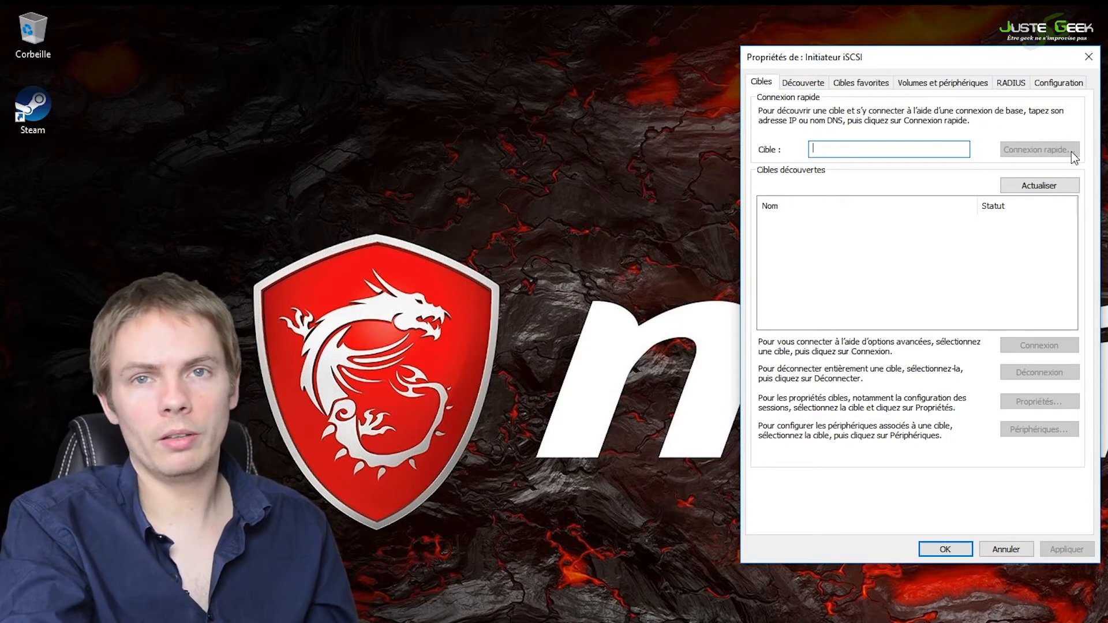
Step: Look through the initiator's discovery, favorite targets, volumes and devices, RADIUS and configuration settings
{"action": "left_click", "coordinate": [806, 82]}
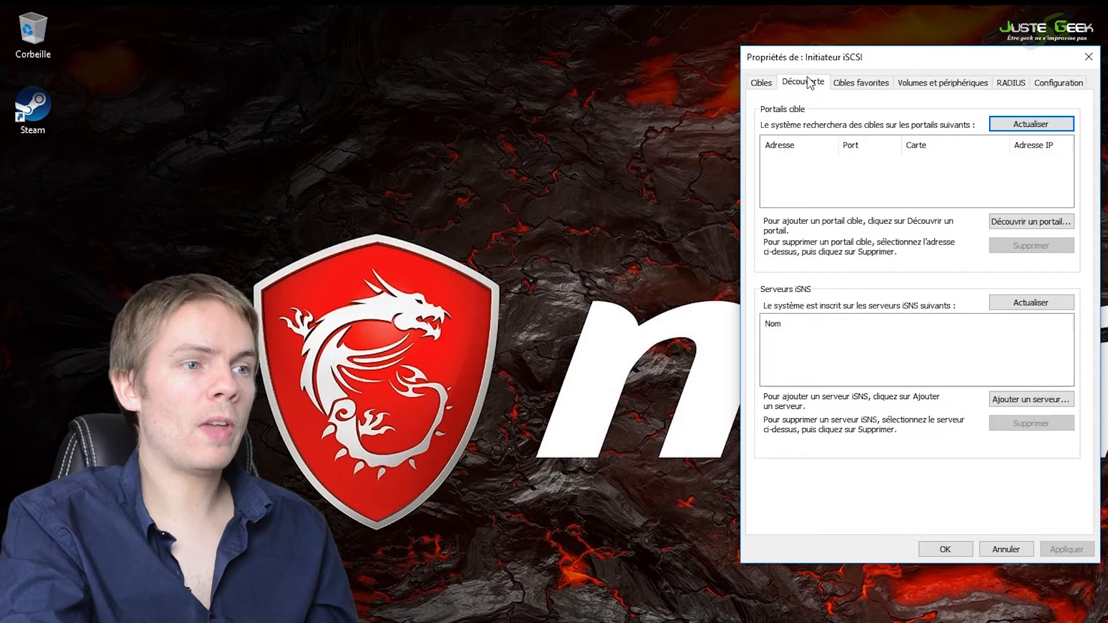
{"action": "left_click", "coordinate": [1044, 130]}
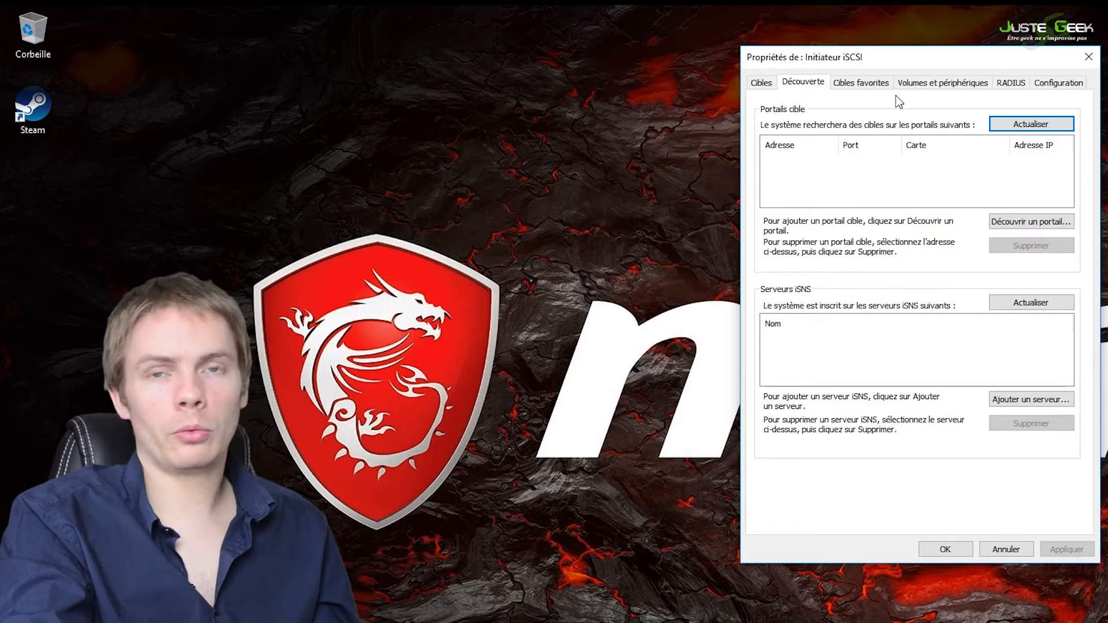
{"action": "left_click", "coordinate": [882, 86]}
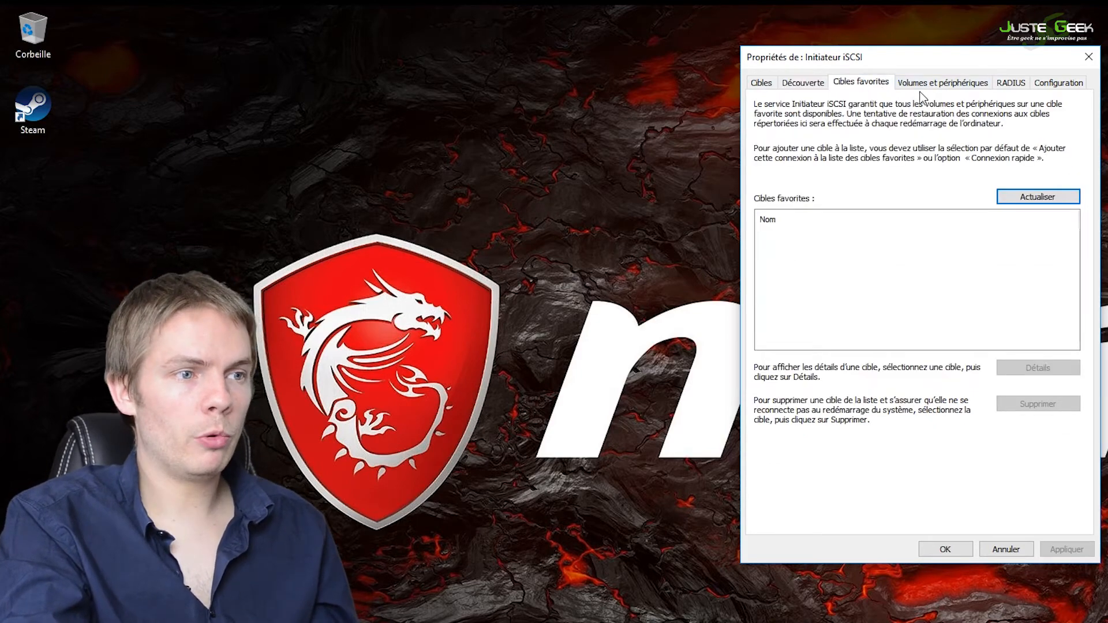
{"action": "left_click", "coordinate": [955, 87]}
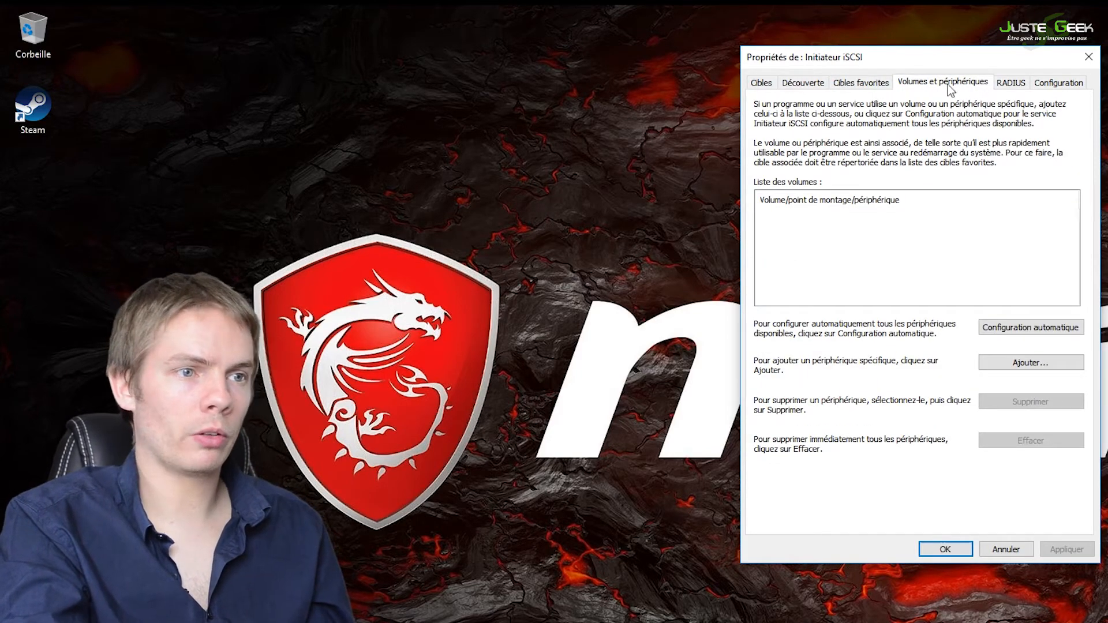
{"action": "left_click", "coordinate": [1017, 85]}
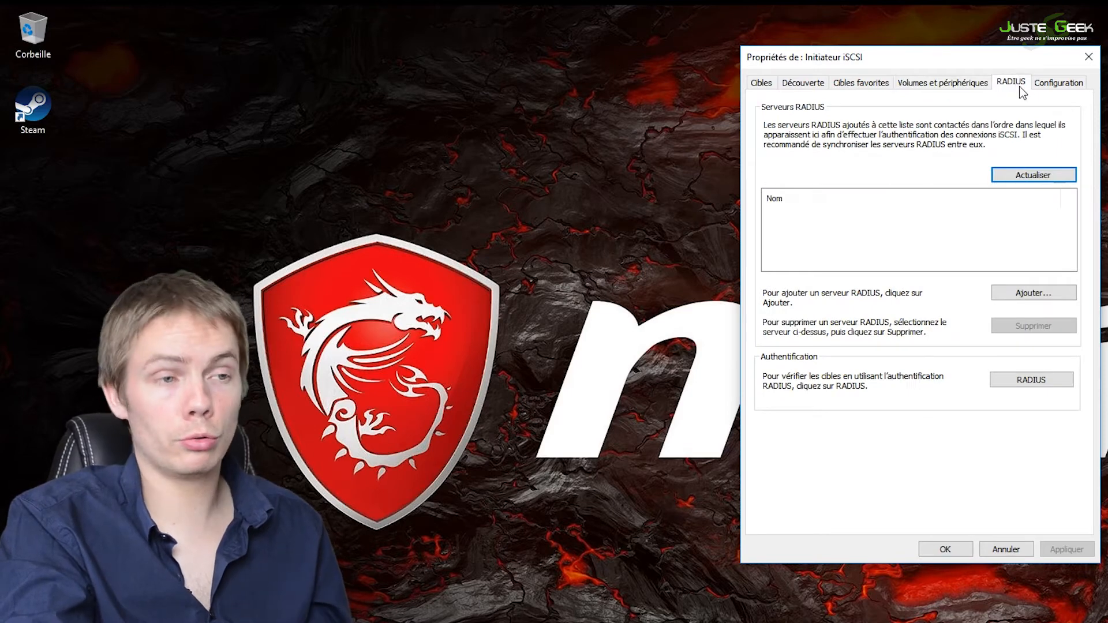
{"action": "left_click", "coordinate": [1053, 86]}
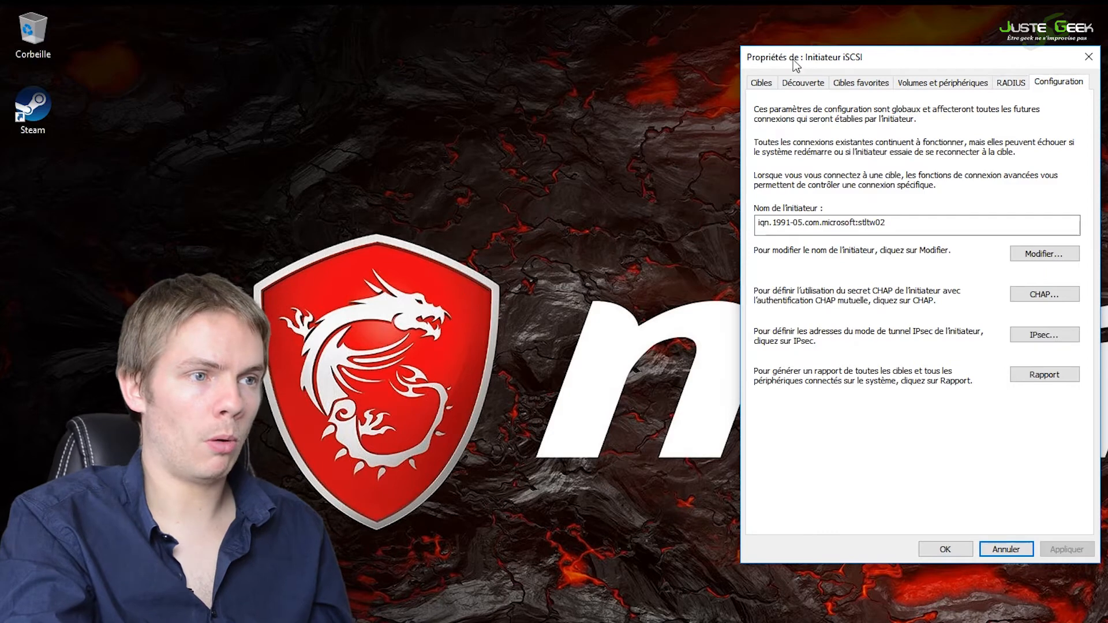
Step: Add a discovery target portal with the IP address 192.168.1.191, keeping port 3260
{"action": "left_click", "coordinate": [809, 82]}
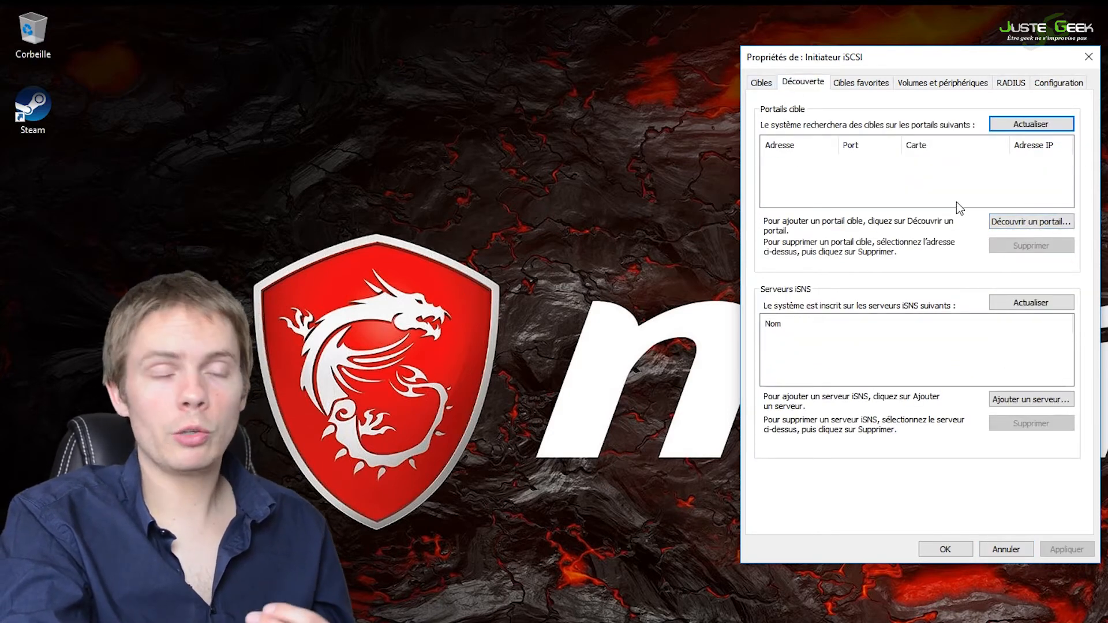
{"action": "left_click", "coordinate": [1034, 222]}
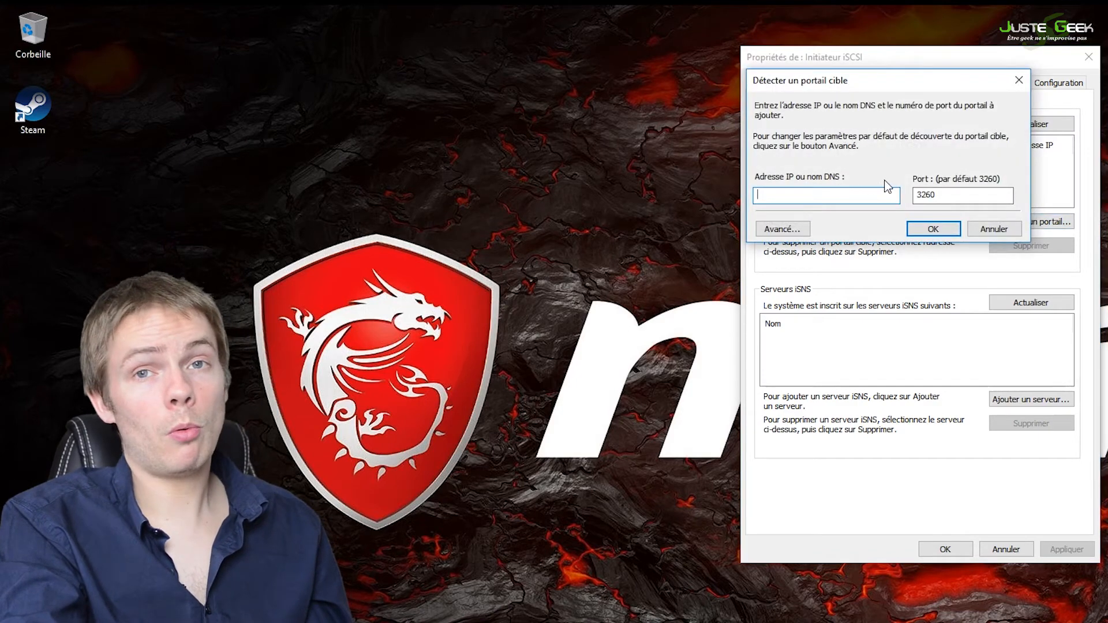
{"action": "type", "text": "192.168.1.191"}
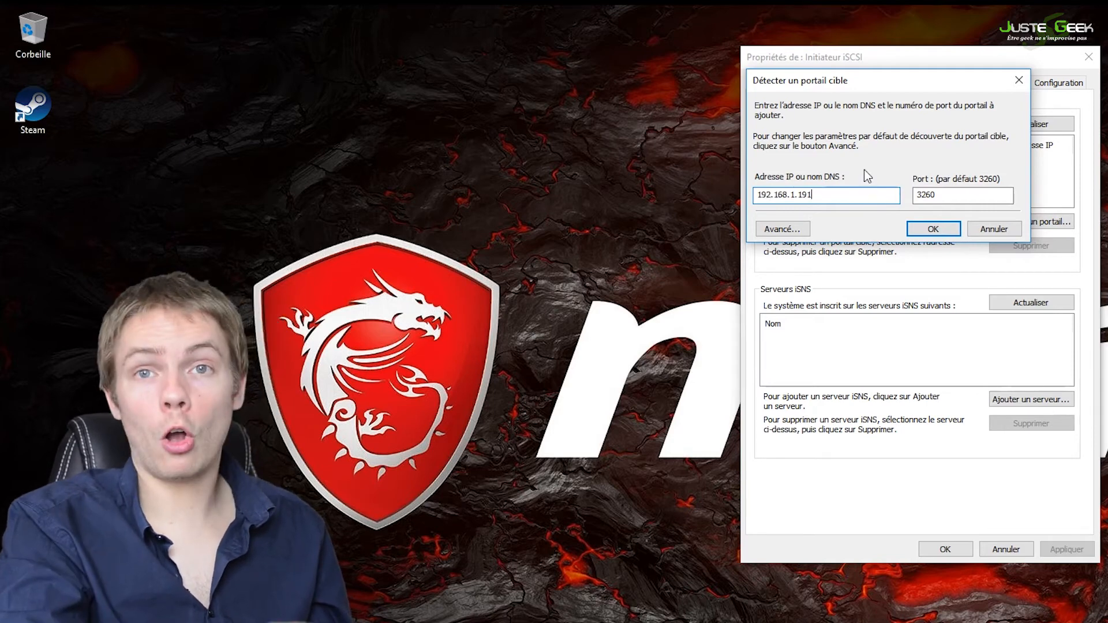
{"action": "left_click", "coordinate": [941, 230]}
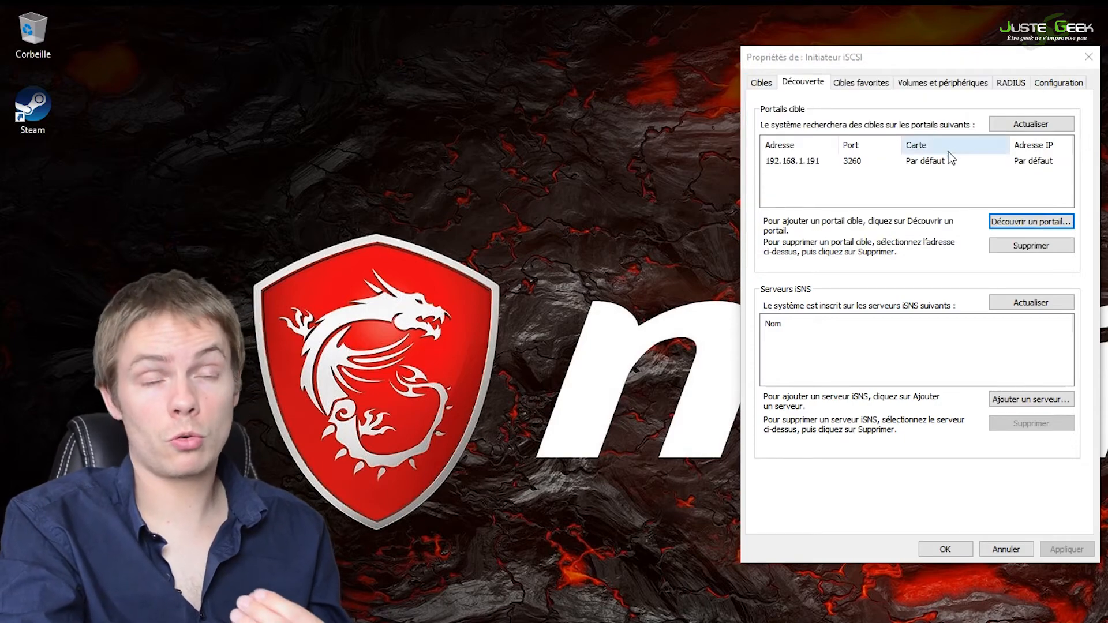
{"action": "left_click", "coordinate": [924, 162]}
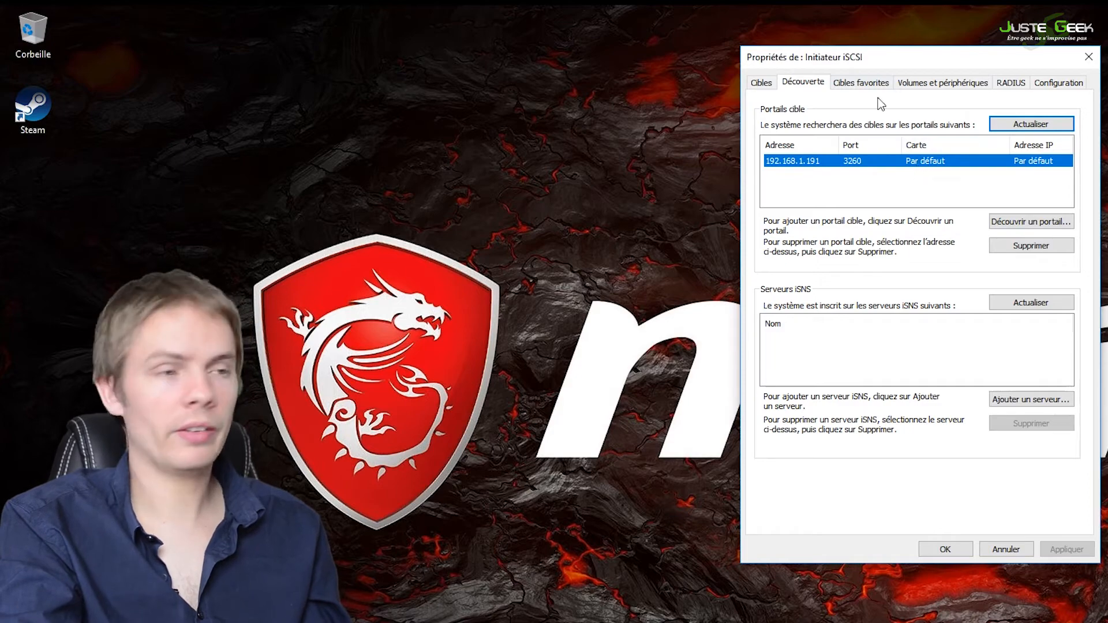
Step: Select the discovered stockagejustegeek target and widen the name column to fit its full IQN
{"action": "left_click", "coordinate": [771, 84]}
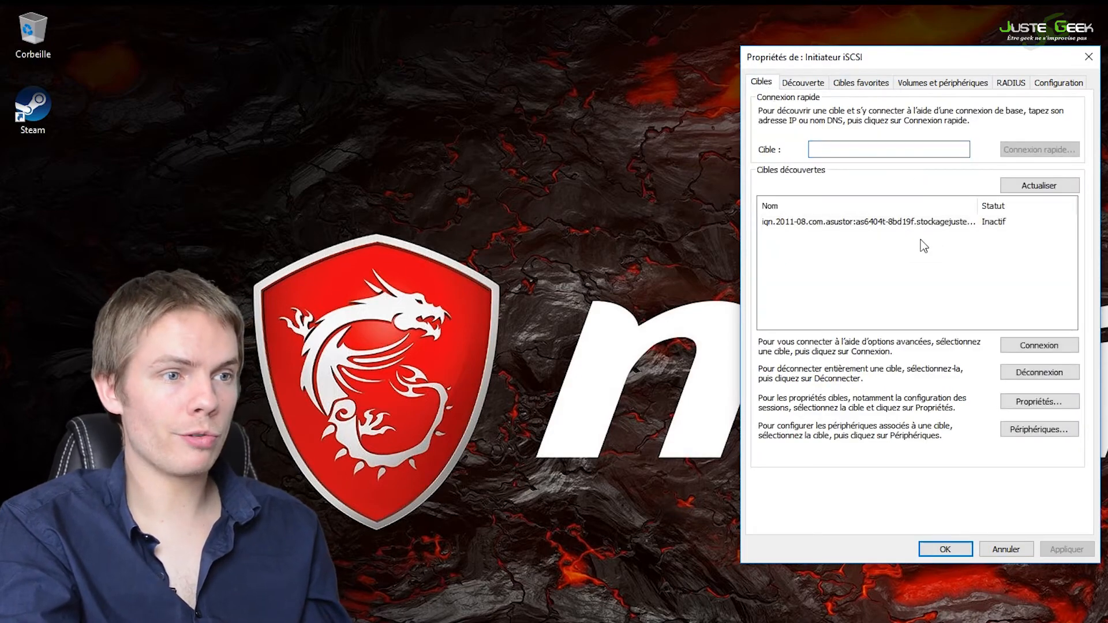
{"action": "left_click", "coordinate": [922, 223]}
{"action": "left_click_drag", "start_coordinate": [978, 206], "coordinate": [992, 206]}
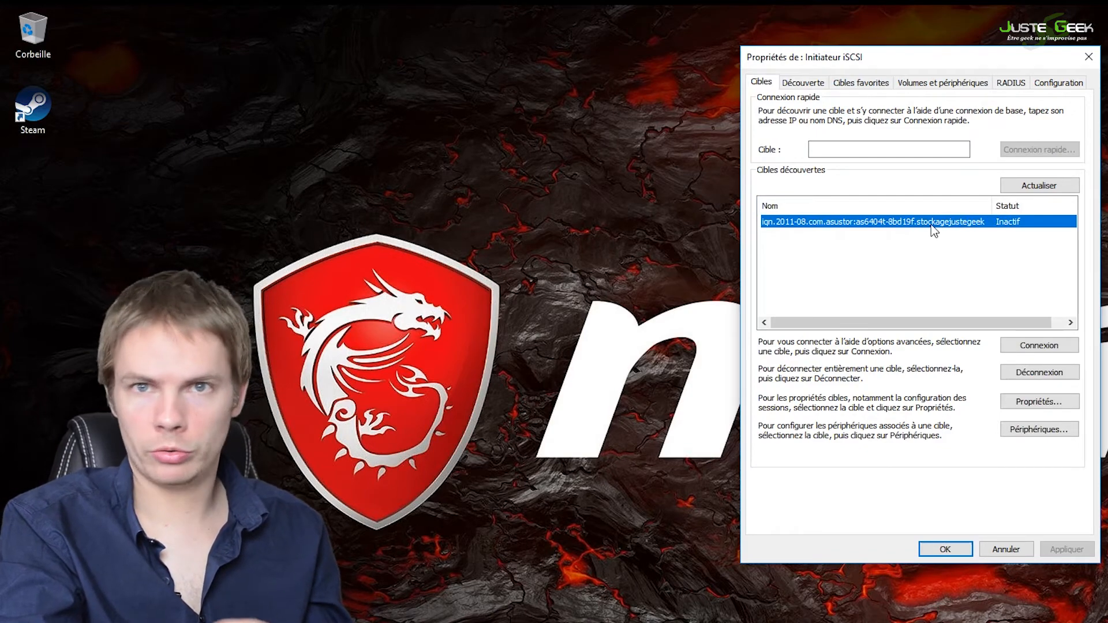
Step: Try to connect to the stockagejustegeek target with the default connection options, without CHAP credentials
{"action": "left_click", "coordinate": [1054, 352]}
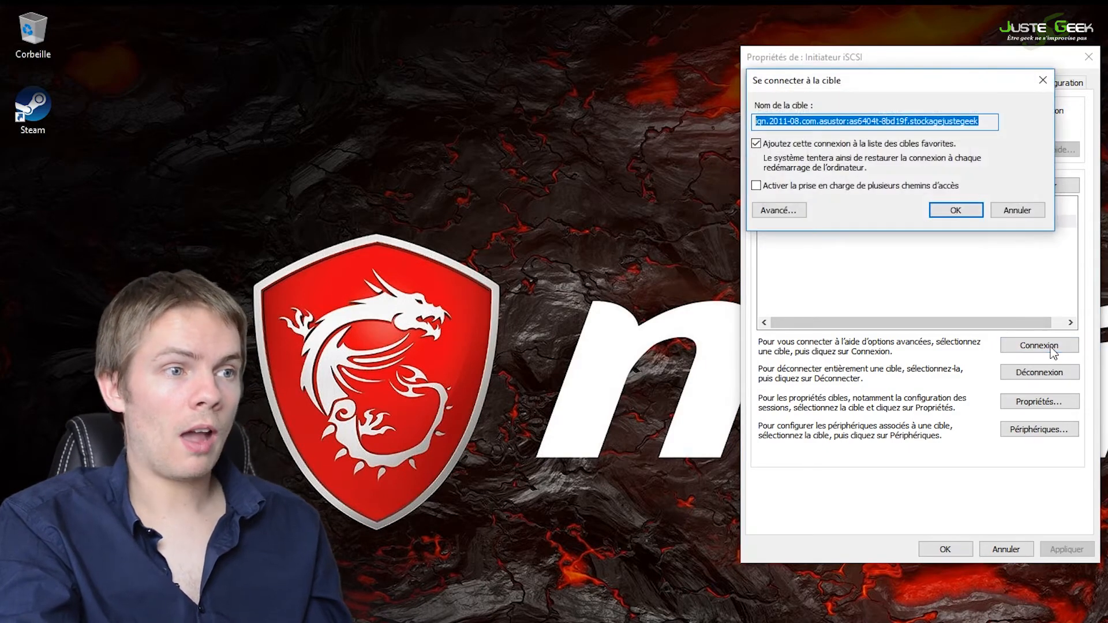
{"action": "left_click", "coordinate": [957, 216]}
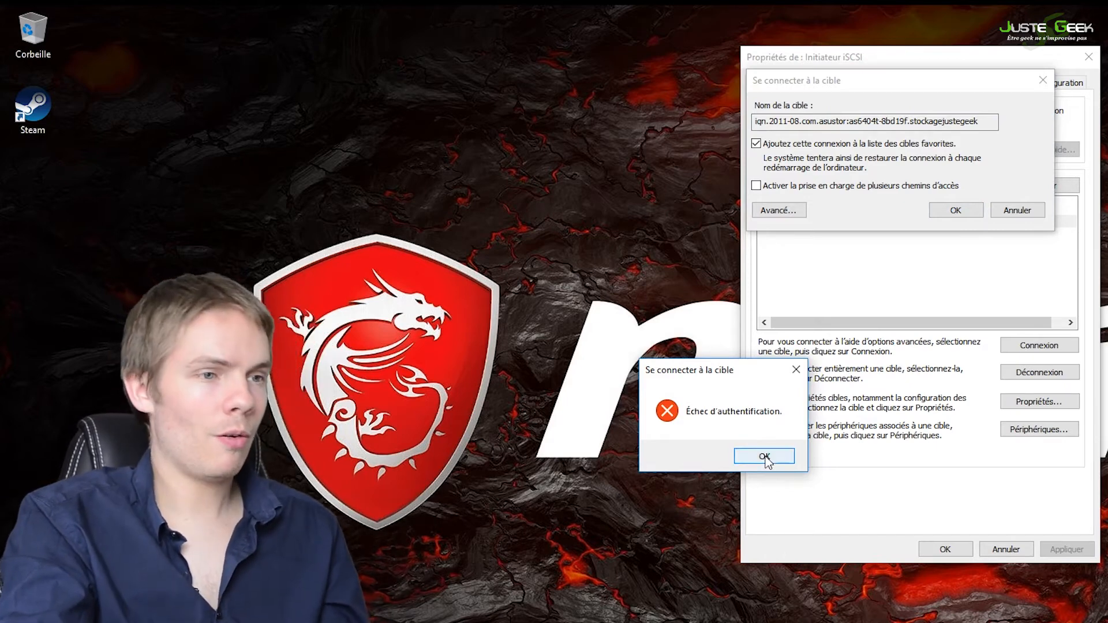
{"action": "left_click", "coordinate": [758, 456]}
Step: Start a new connection to the target and enable CHAP log-on in its advanced settings with the name Sandstorm
{"action": "left_click", "coordinate": [1048, 348]}
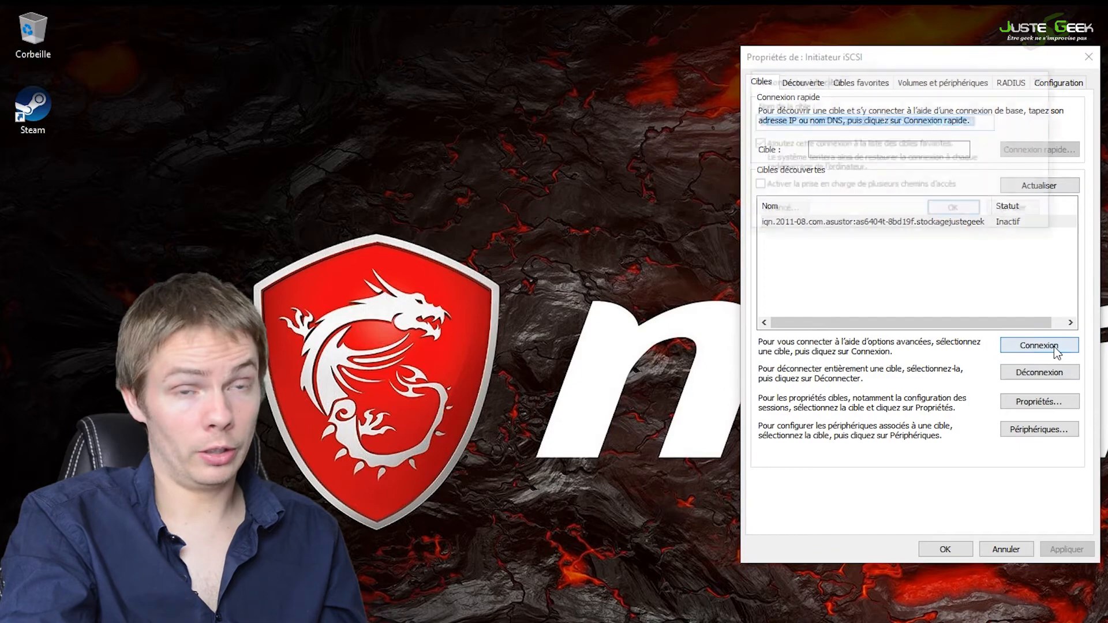
{"action": "left_click", "coordinate": [803, 211]}
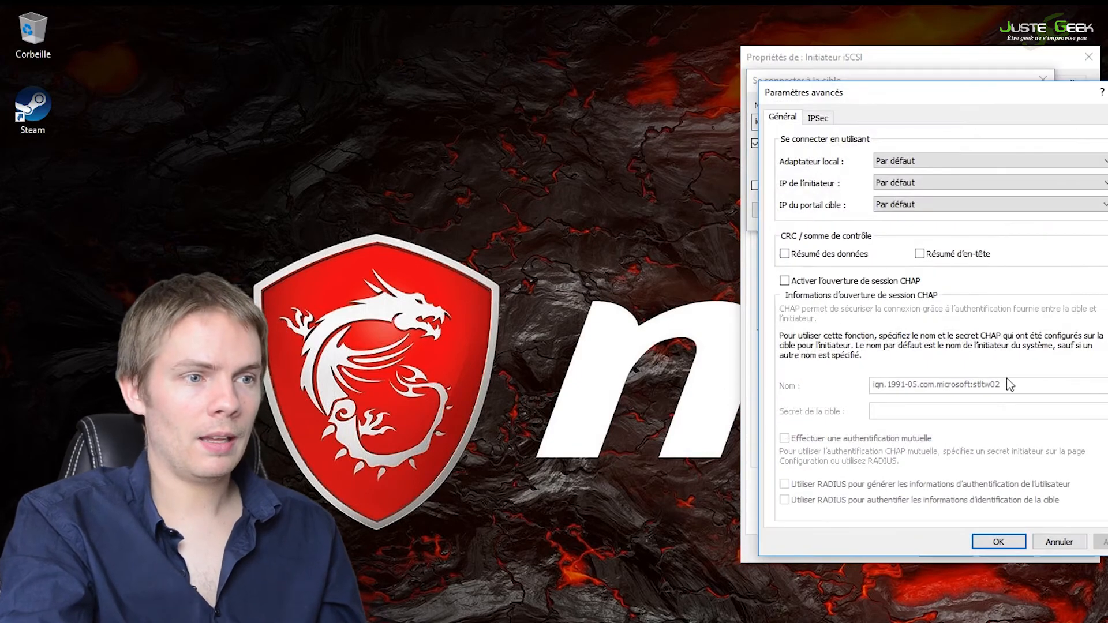
{"action": "left_click", "coordinate": [812, 282]}
{"action": "key", "text": "Tab"}
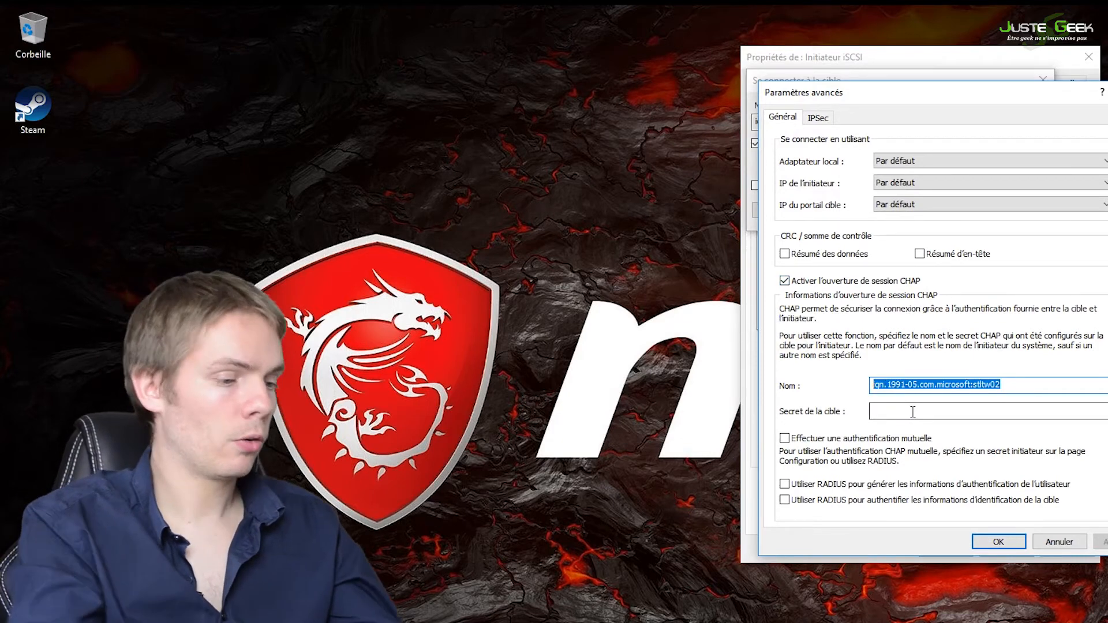
{"action": "type", "text": "S"}
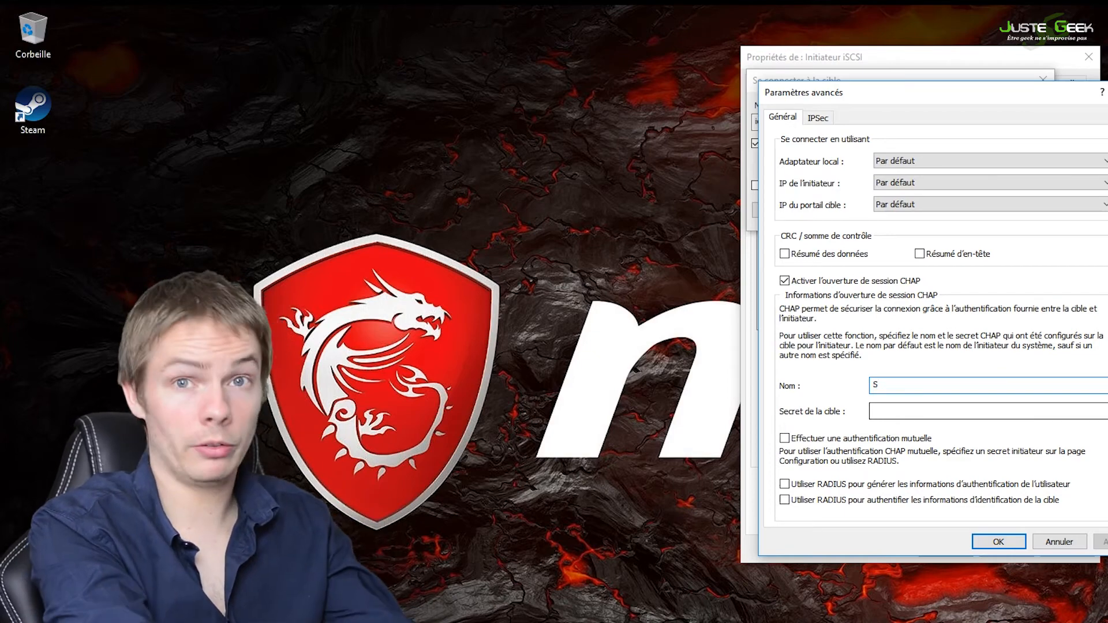
{"action": "type", "text": "andstorm"}
Step: Enter the CHAP target secret, accept the advanced settings and connect to the target, keeping it in the favorite targets
{"action": "left_click", "coordinate": [975, 408]}
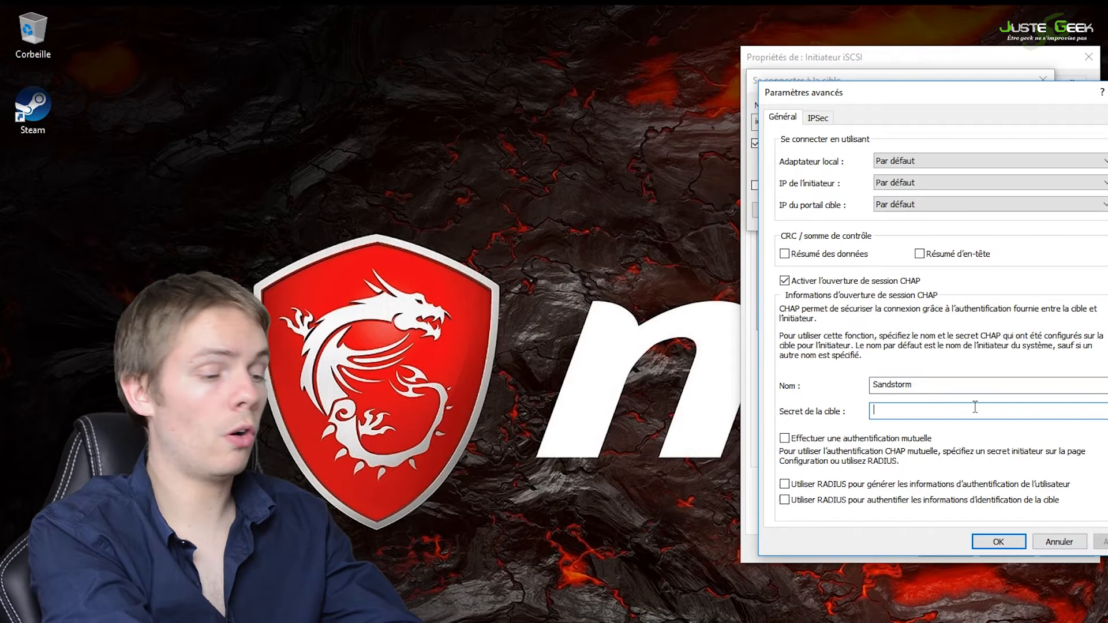
{"action": "type", "text": "••"}
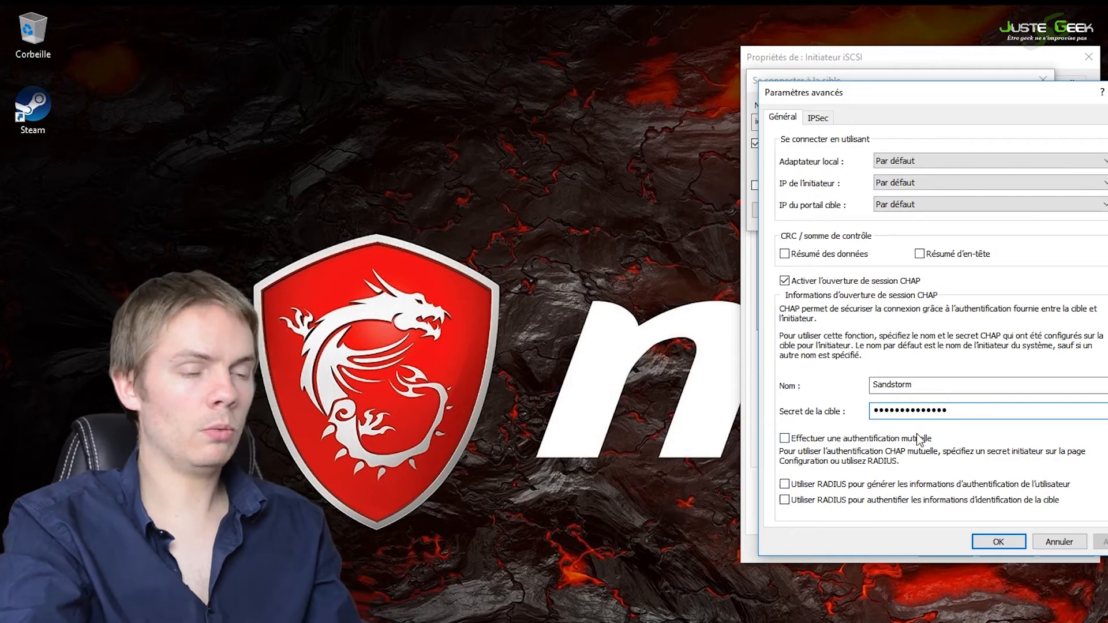
{"action": "left_click", "coordinate": [1006, 545]}
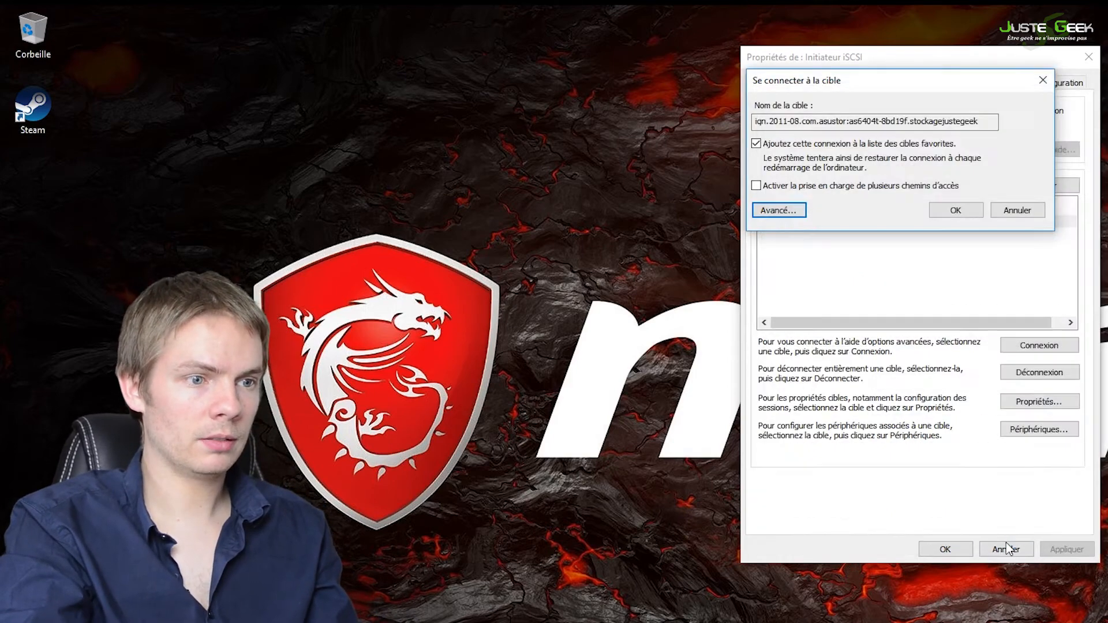
{"action": "left_click", "coordinate": [957, 210]}
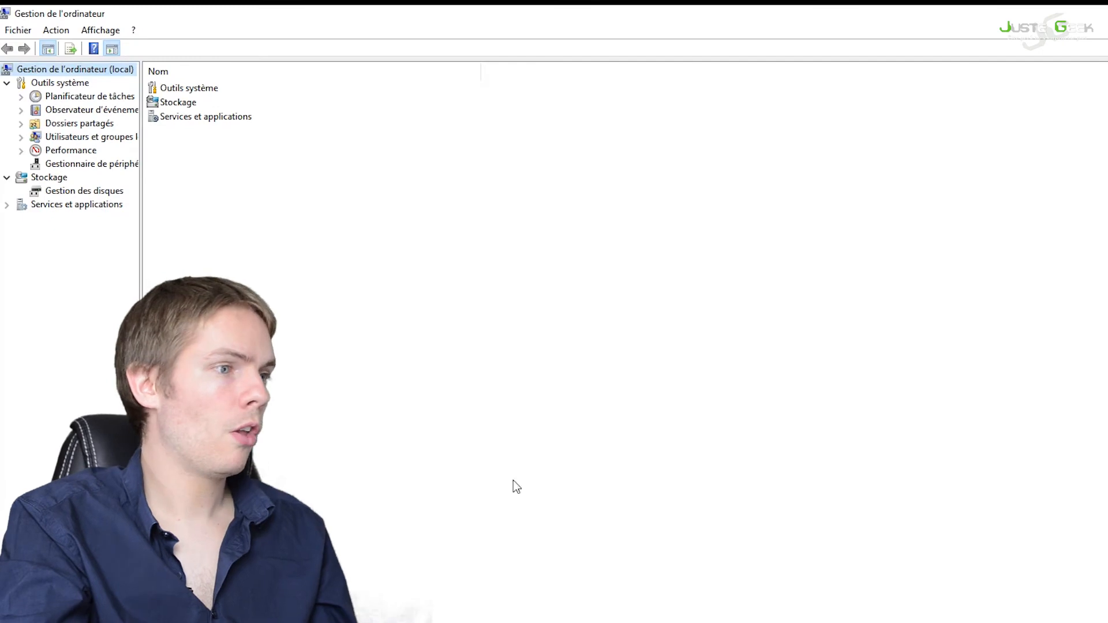
Step: Open Disk Management in Computer Management and initialize Disk 2 with the GPT partition style
{"action": "left_click", "coordinate": [116, 192]}
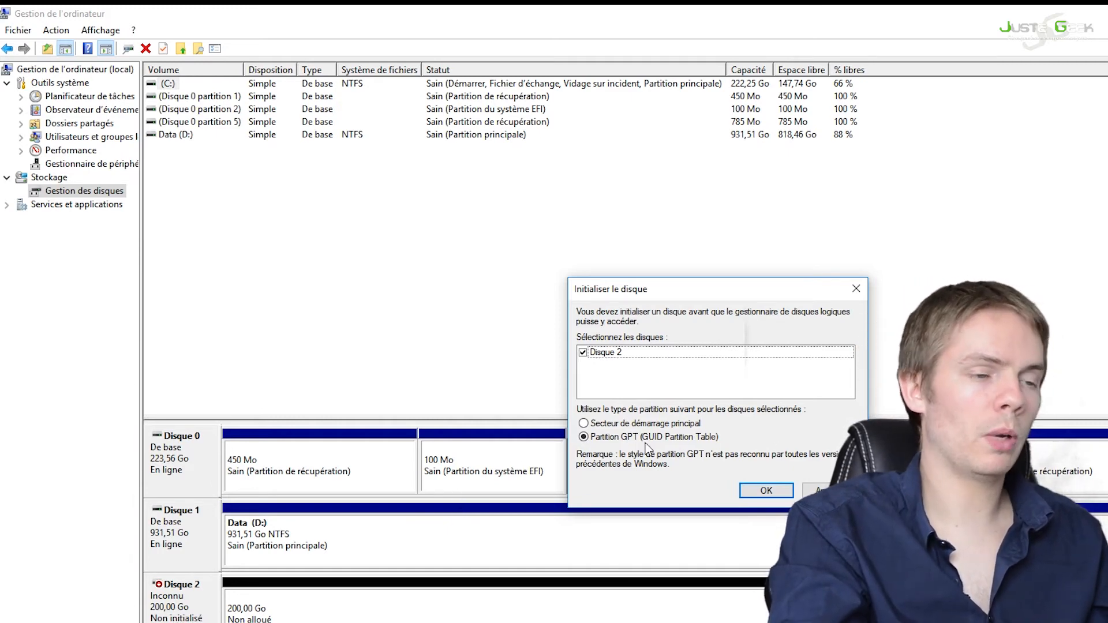
{"action": "left_click", "coordinate": [767, 491]}
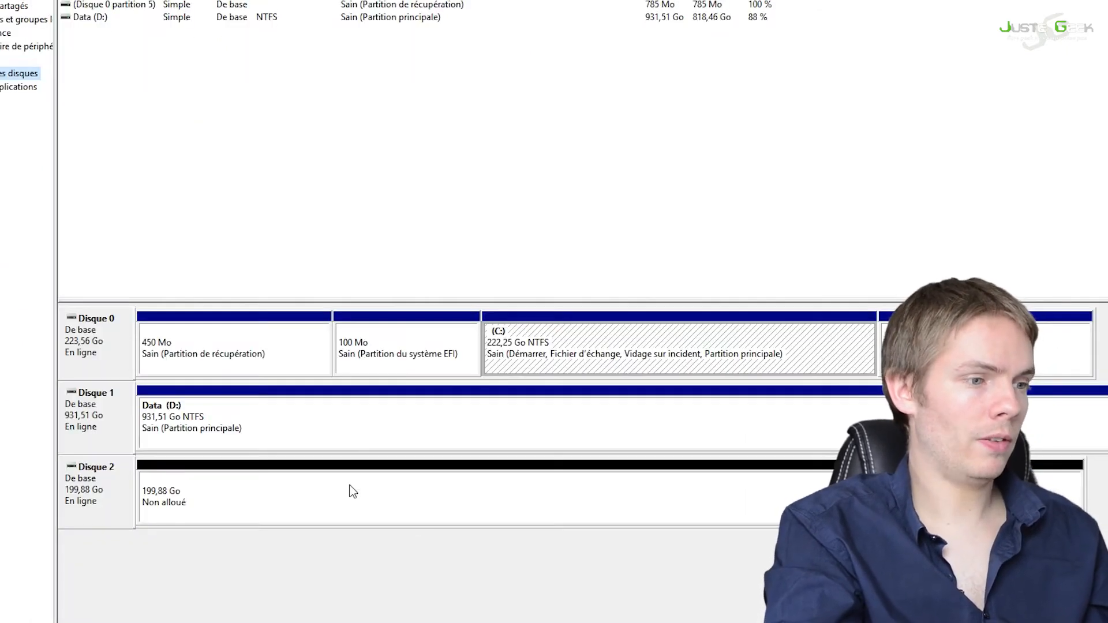
Step: Create a simple volume of 204670 MB in the unallocated space of Disk 2 and assign it drive letter I
{"action": "right_click", "coordinate": [351, 487]}
{"action": "left_click", "coordinate": [443, 494]}
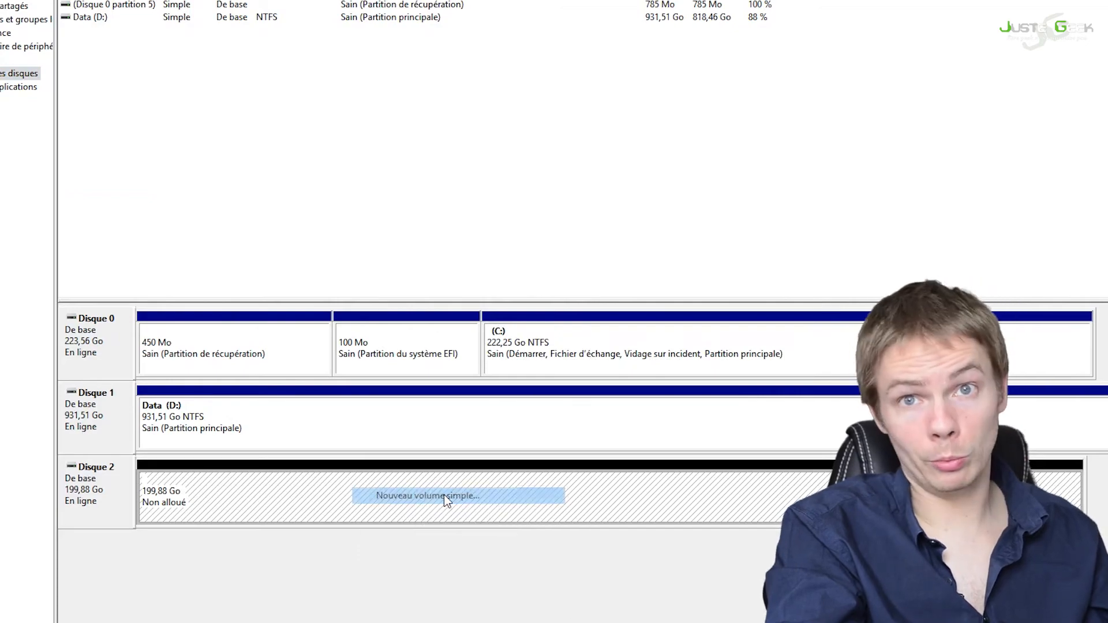
{"action": "left_click", "coordinate": [448, 353]}
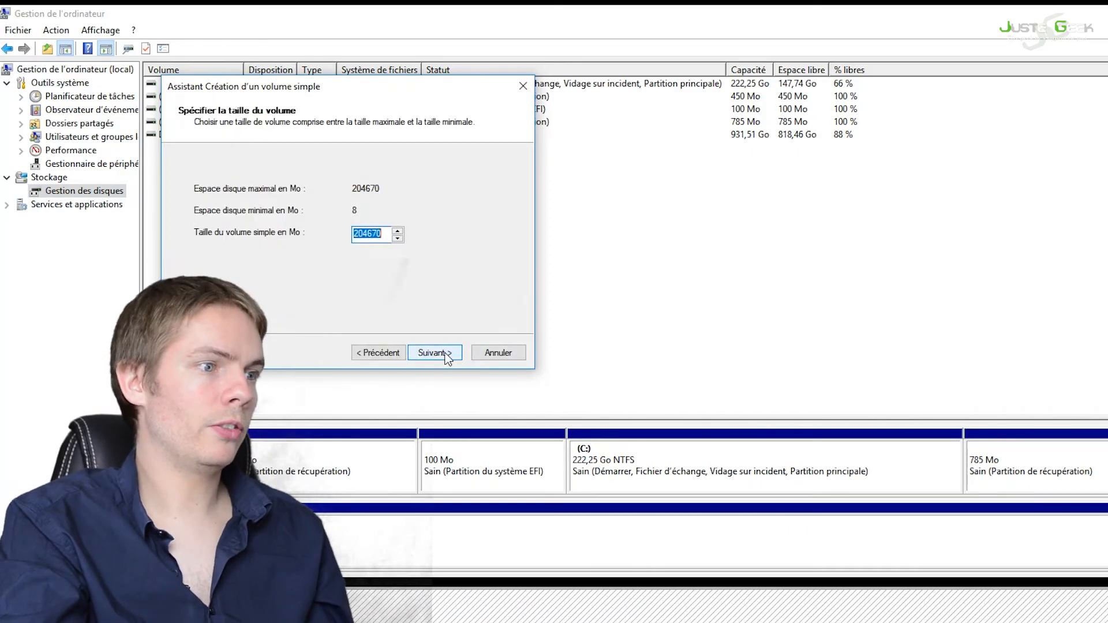
{"action": "left_click", "coordinate": [447, 353]}
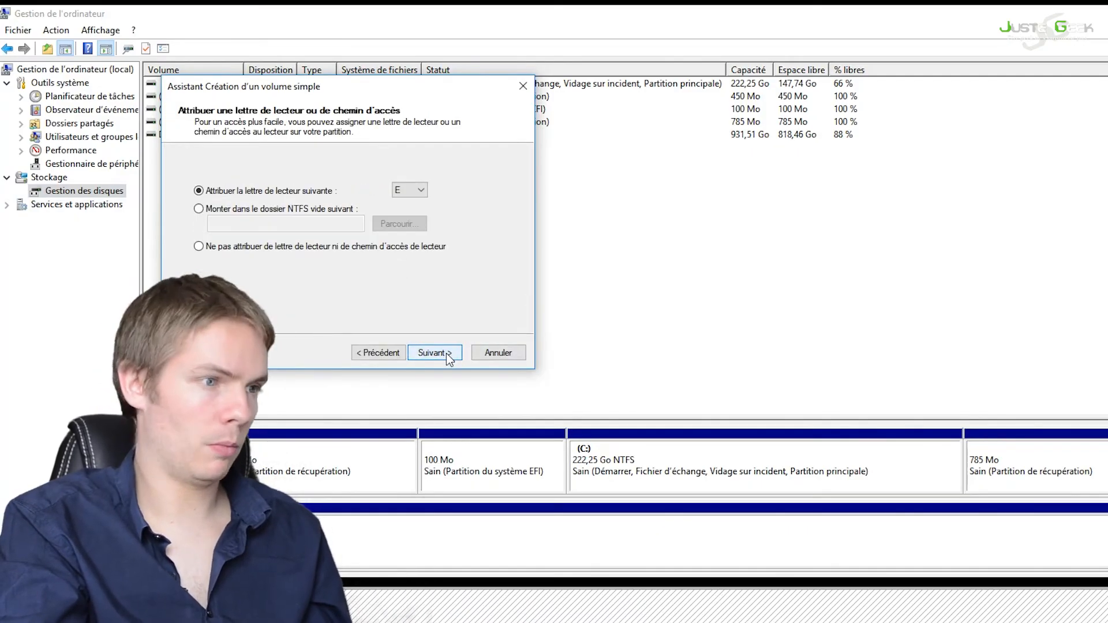
{"action": "left_click", "coordinate": [420, 192]}
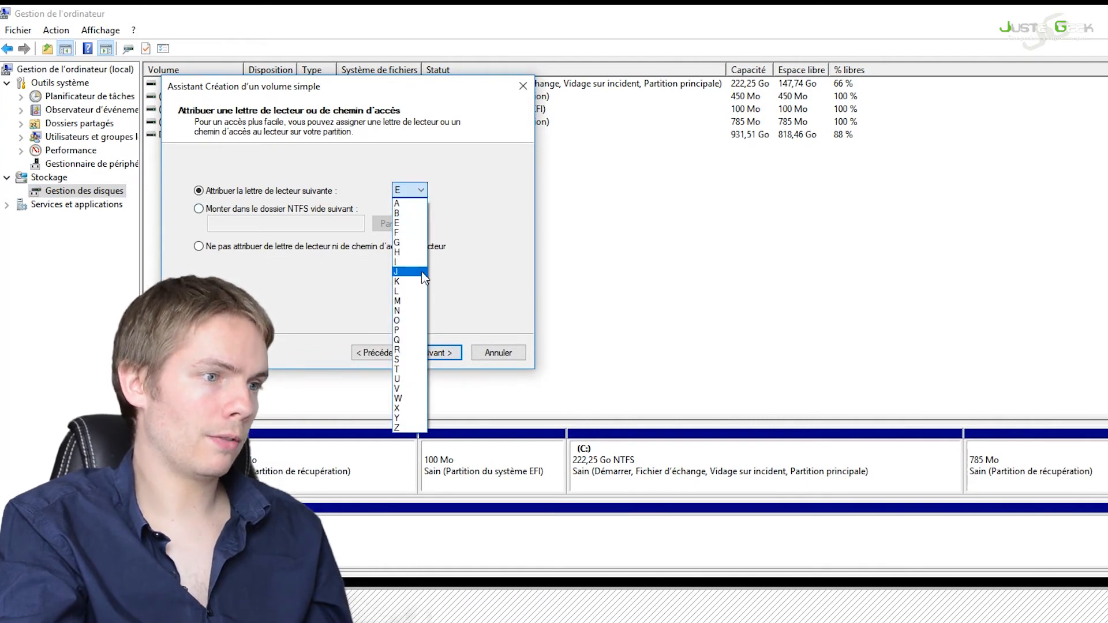
{"action": "left_click", "coordinate": [424, 264]}
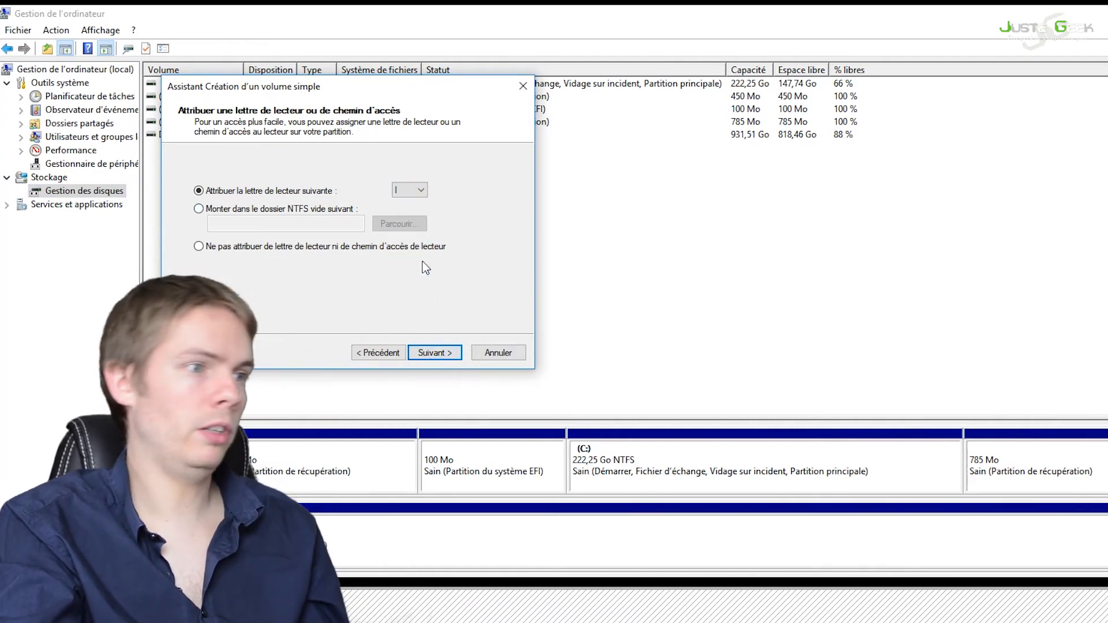
{"action": "left_click", "coordinate": [434, 351]}
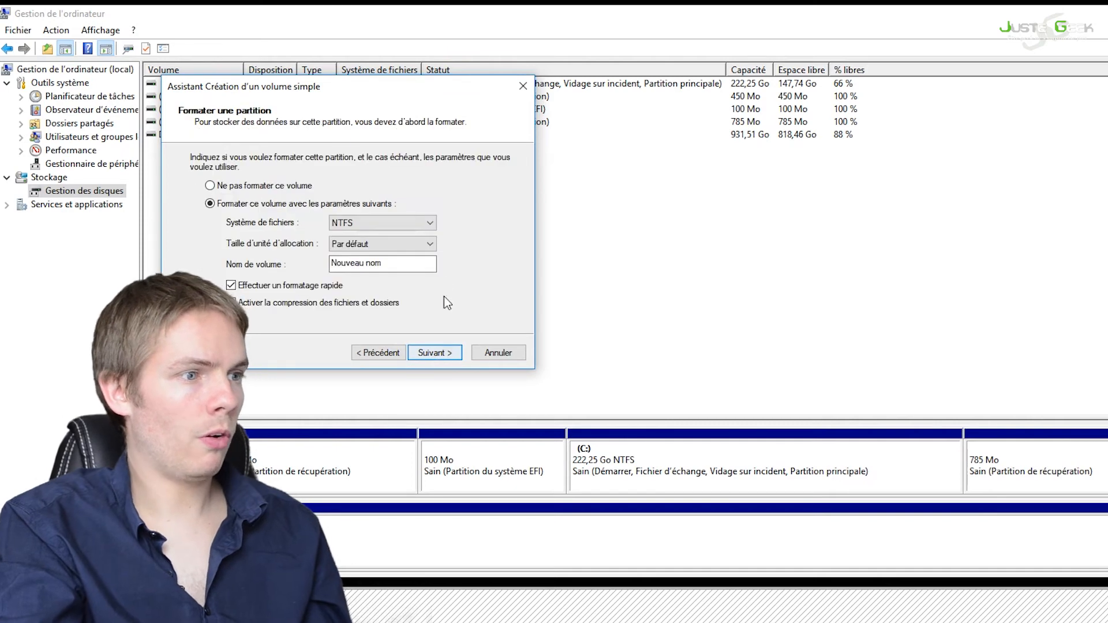
Step: Set the new volume's file system to exFAT and its name to StockageJG, and finish creating the volume
{"action": "left_click", "coordinate": [425, 225]}
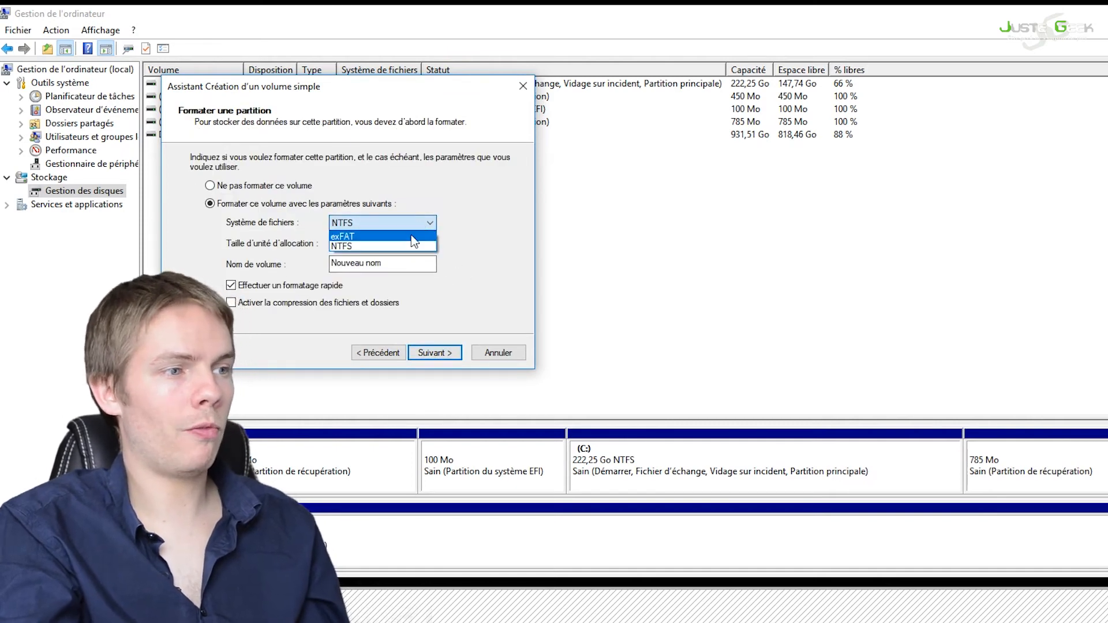
{"action": "left_click", "coordinate": [415, 233]}
{"action": "left_click", "coordinate": [414, 223]}
{"action": "left_click", "coordinate": [420, 225]}
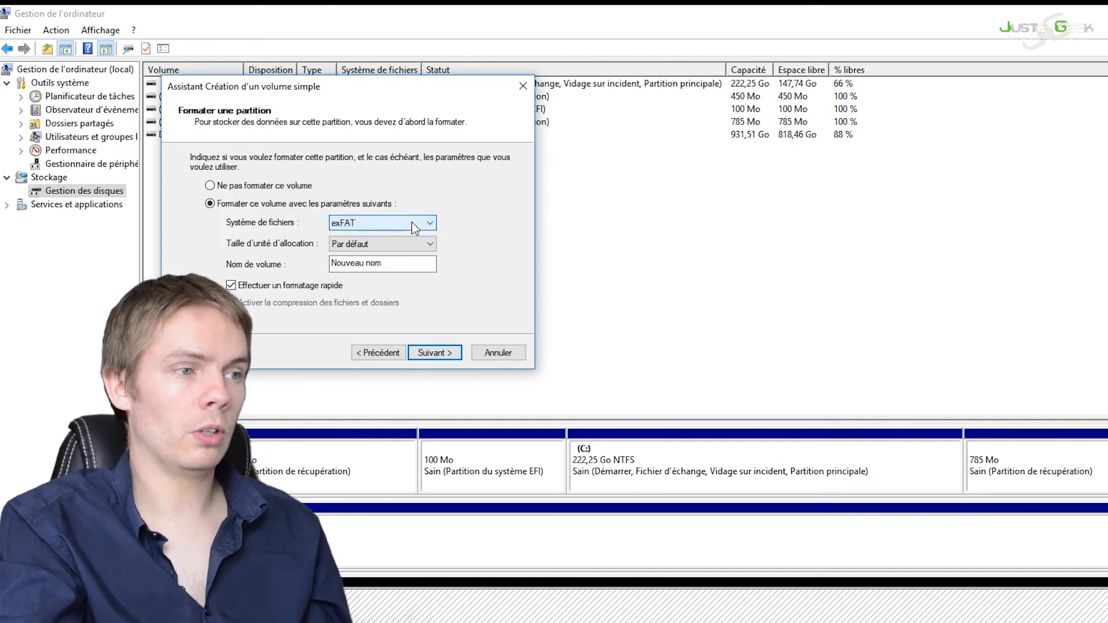
{"action": "left_click_drag", "start_coordinate": [411, 267], "coordinate": [317, 265]}
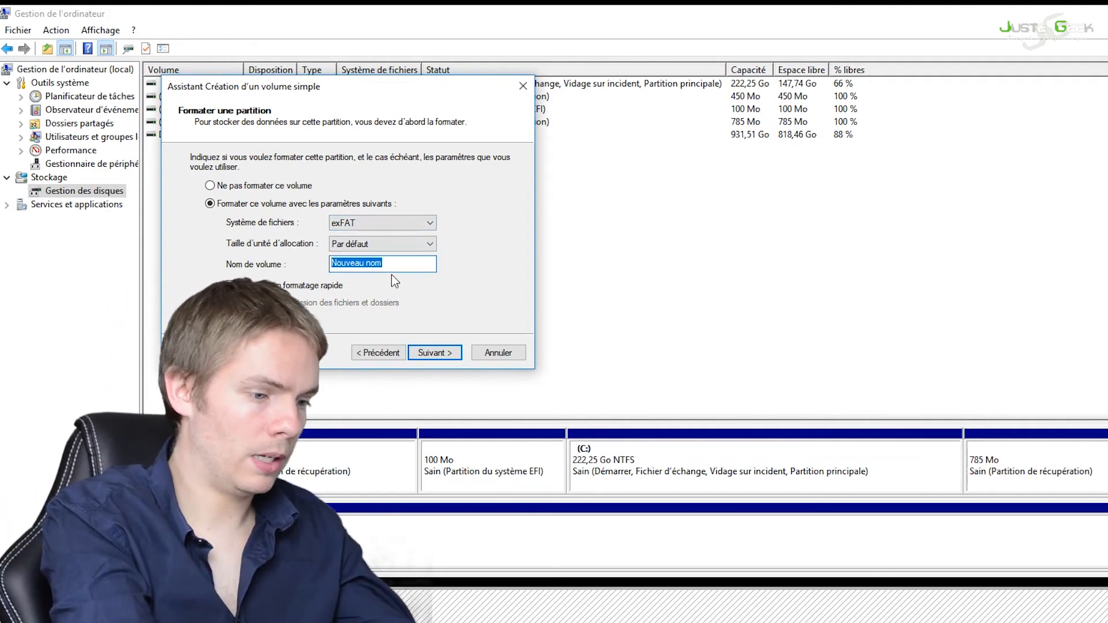
{"action": "type", "text": "Stockage"}
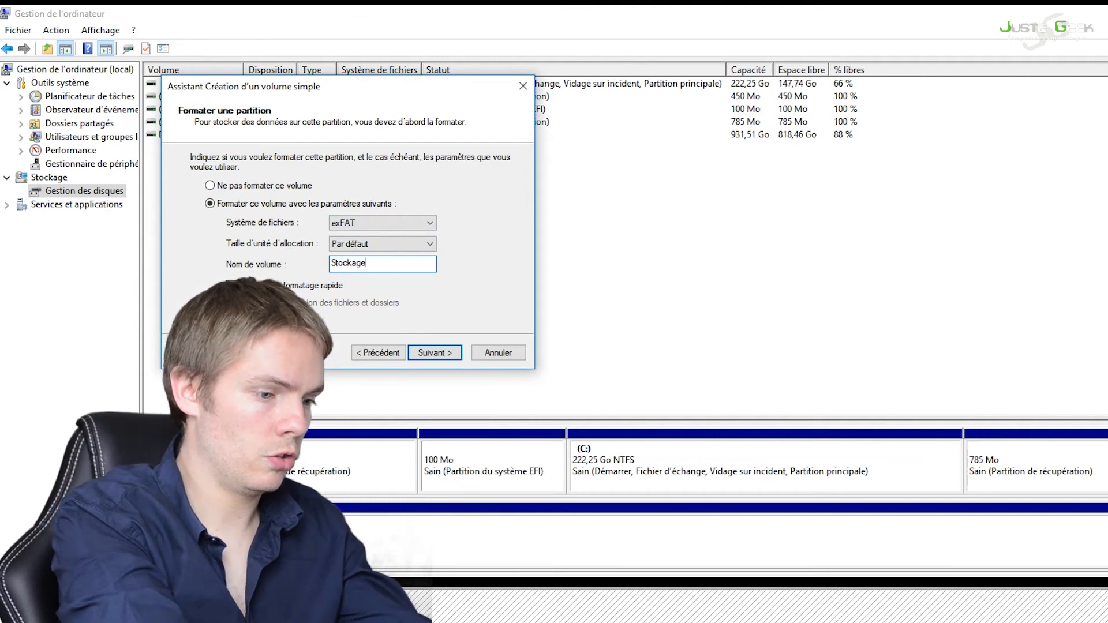
{"action": "type", "text": "JG"}
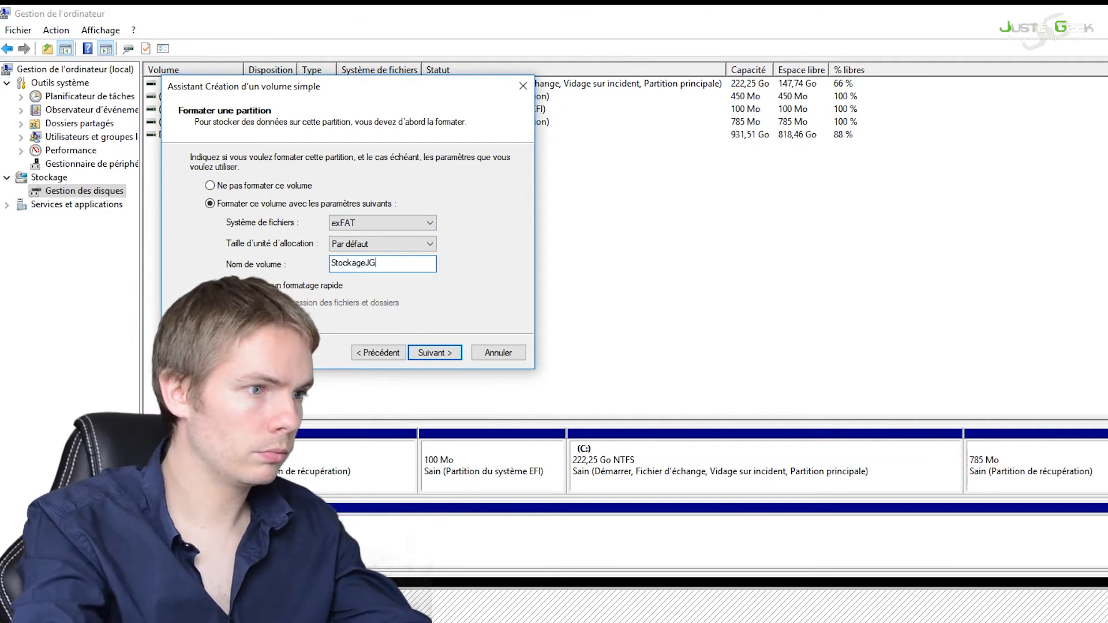
{"action": "left_click", "coordinate": [442, 354]}
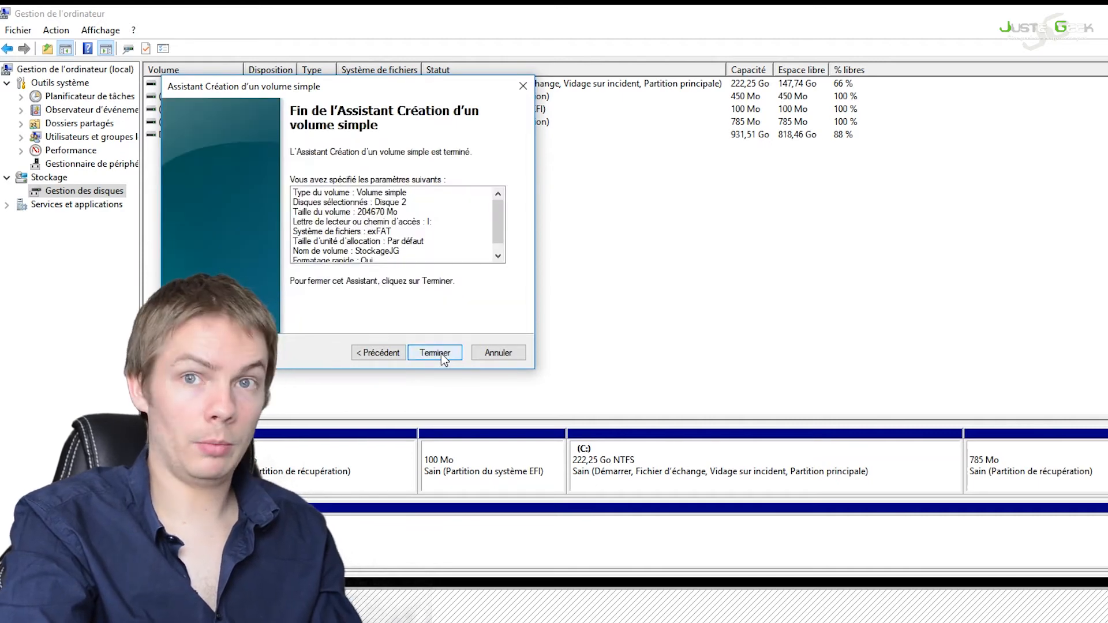
{"action": "left_click", "coordinate": [441, 353]}
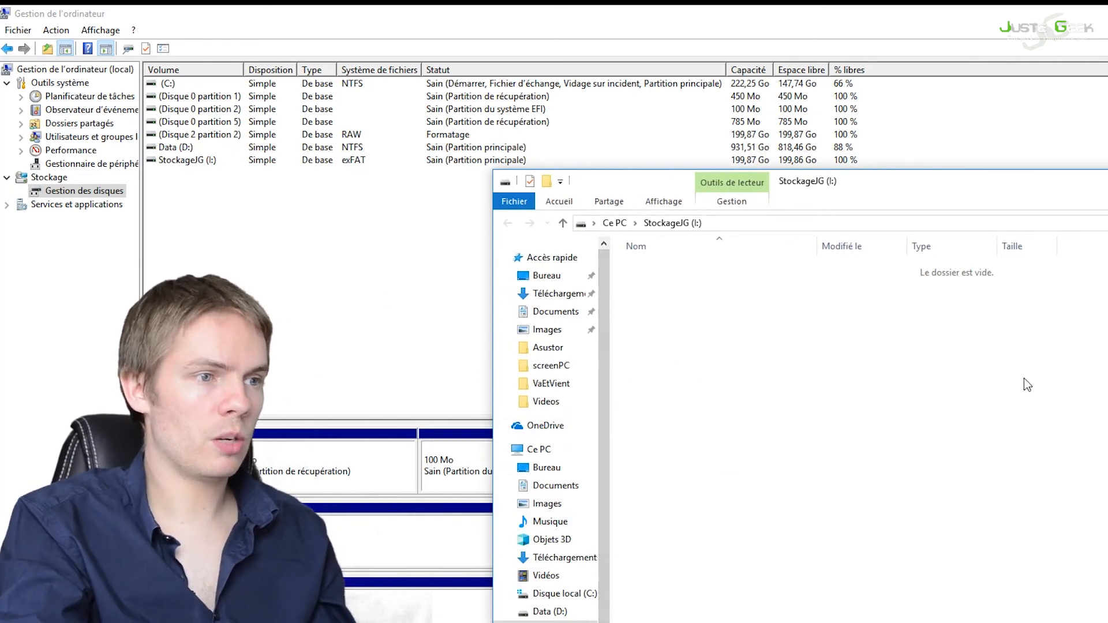
Step: Switch to the This PC window in File Explorer and open the StockageJG (I:) drive
{"action": "left_click", "coordinate": [1107, 14]}
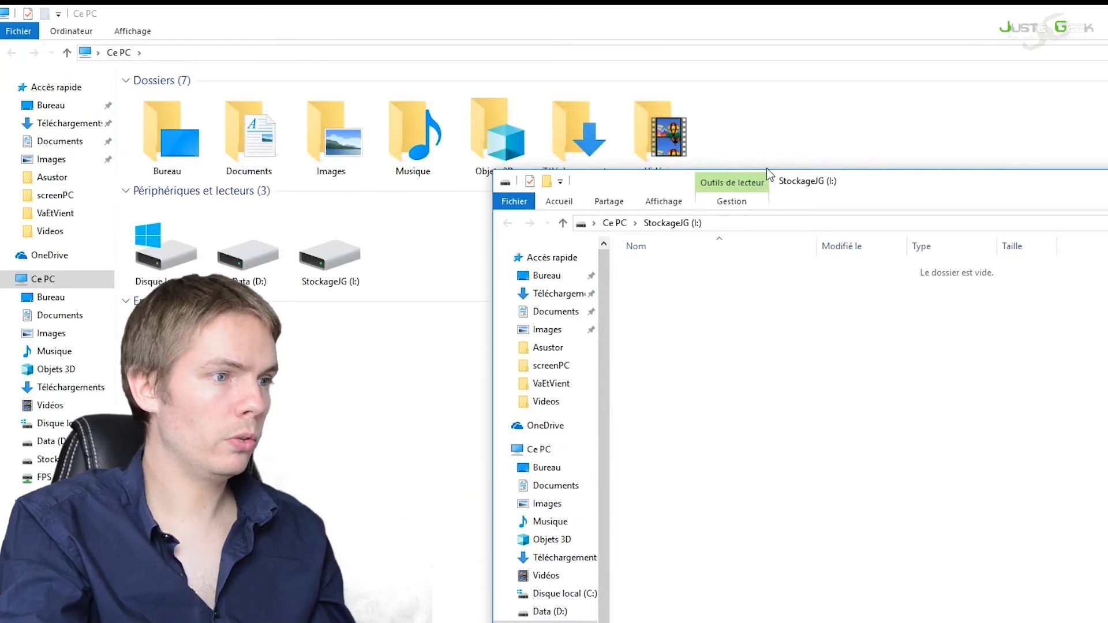
{"action": "left_click", "coordinate": [309, 302]}
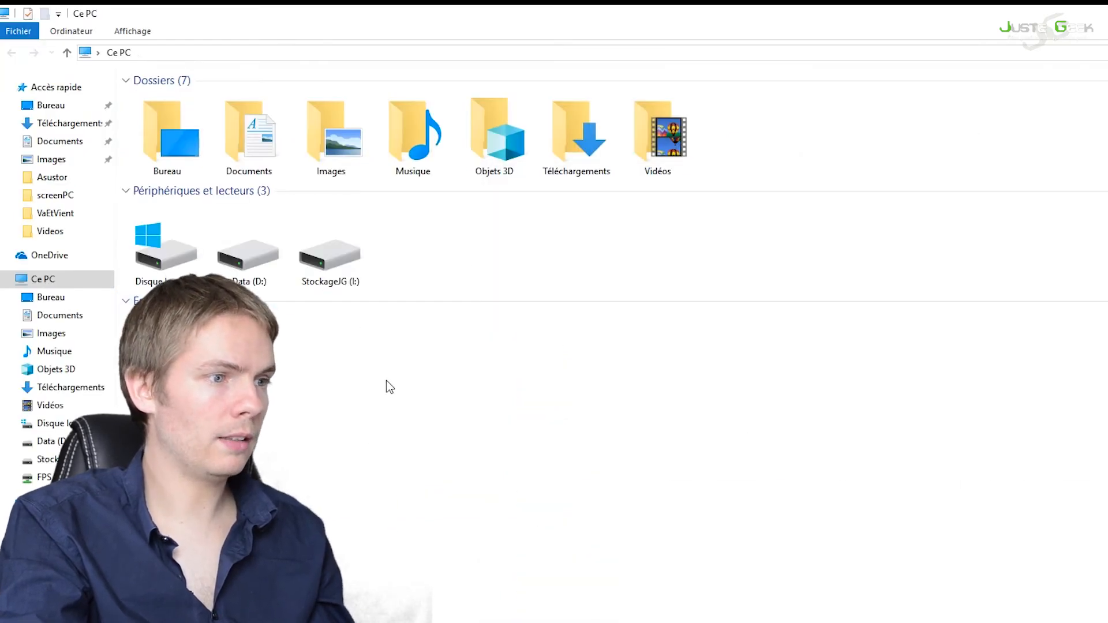
{"action": "left_click", "coordinate": [344, 262]}
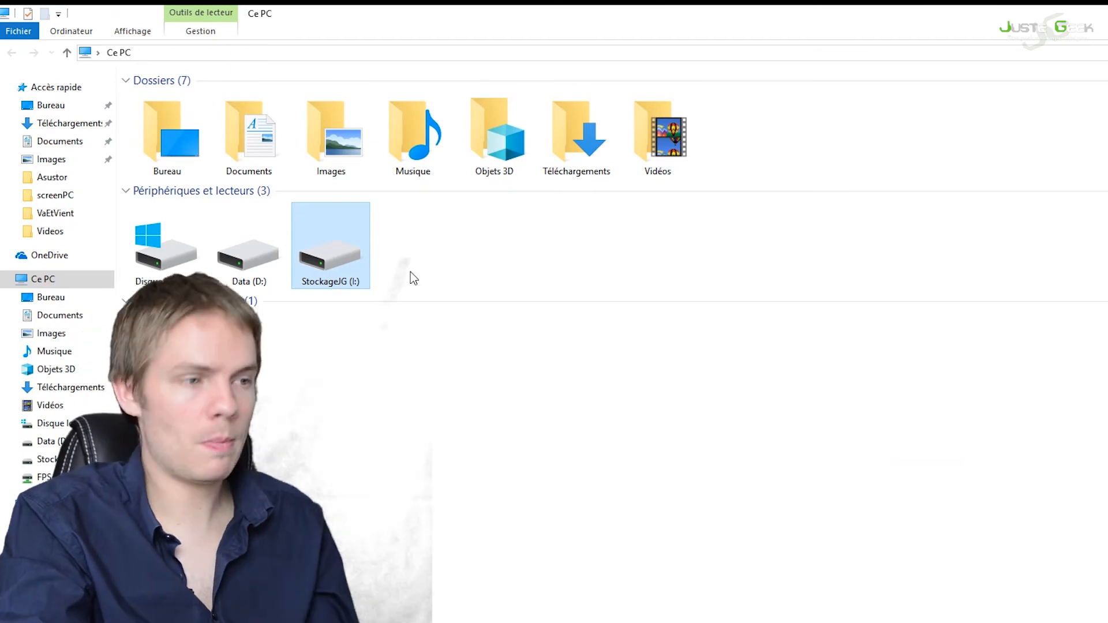
{"action": "double_click", "coordinate": [335, 270]}
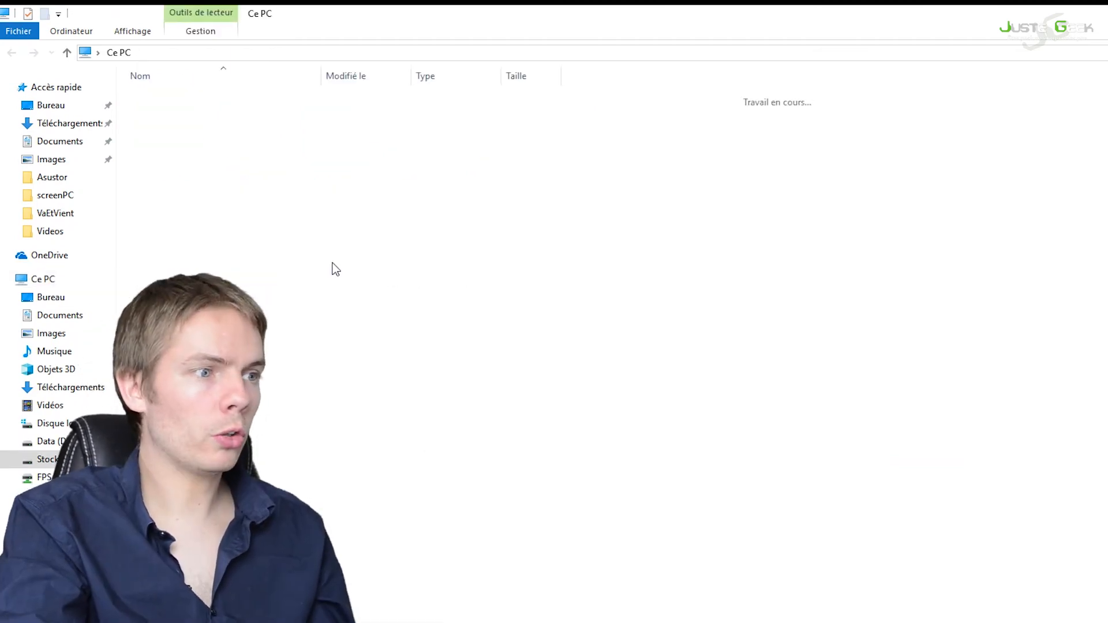
Step: Create a folder named gyes in the root of the StockageJG drive
{"action": "right_click", "coordinate": [460, 283]}
{"action": "mouse_move", "coordinate": [562, 462]}
{"action": "left_click", "coordinate": [709, 463]}
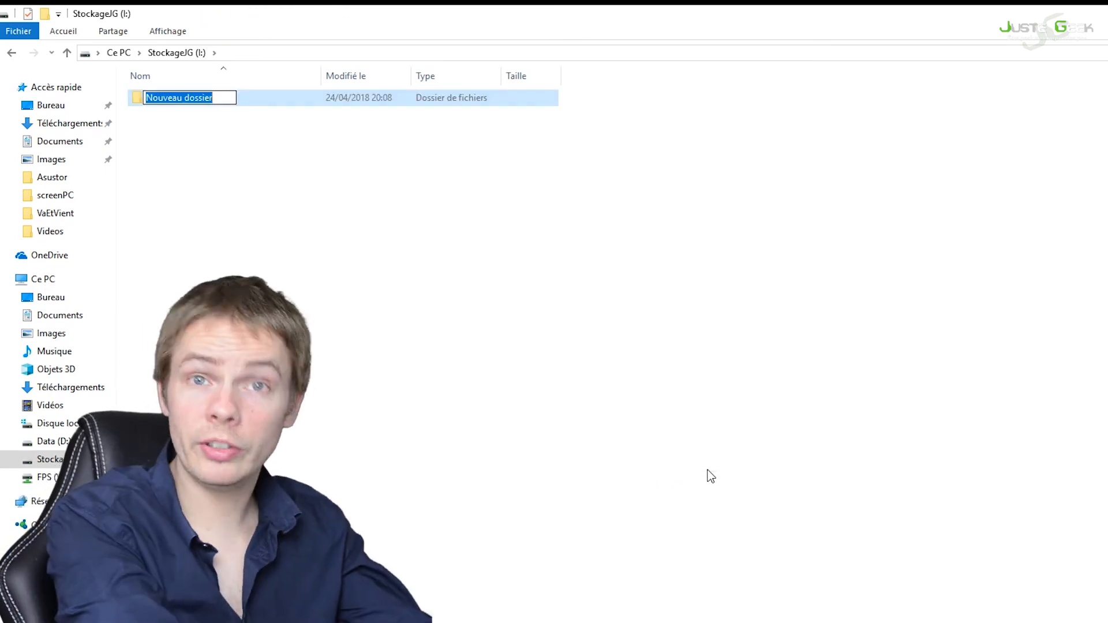
{"action": "type", "text": "gyes"}
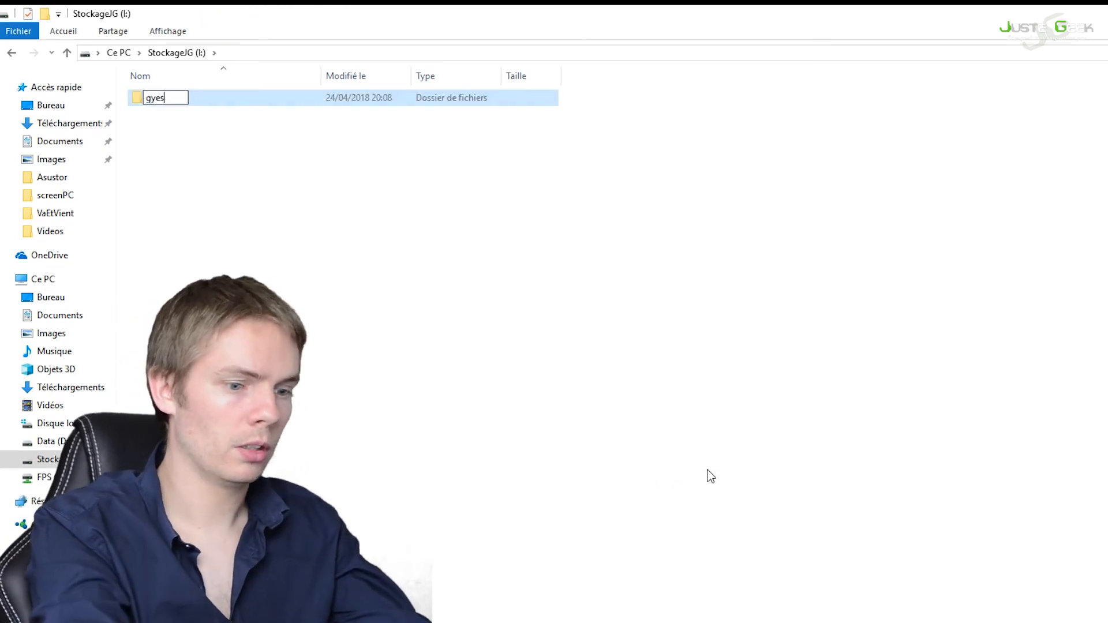
{"action": "key", "text": "Return"}
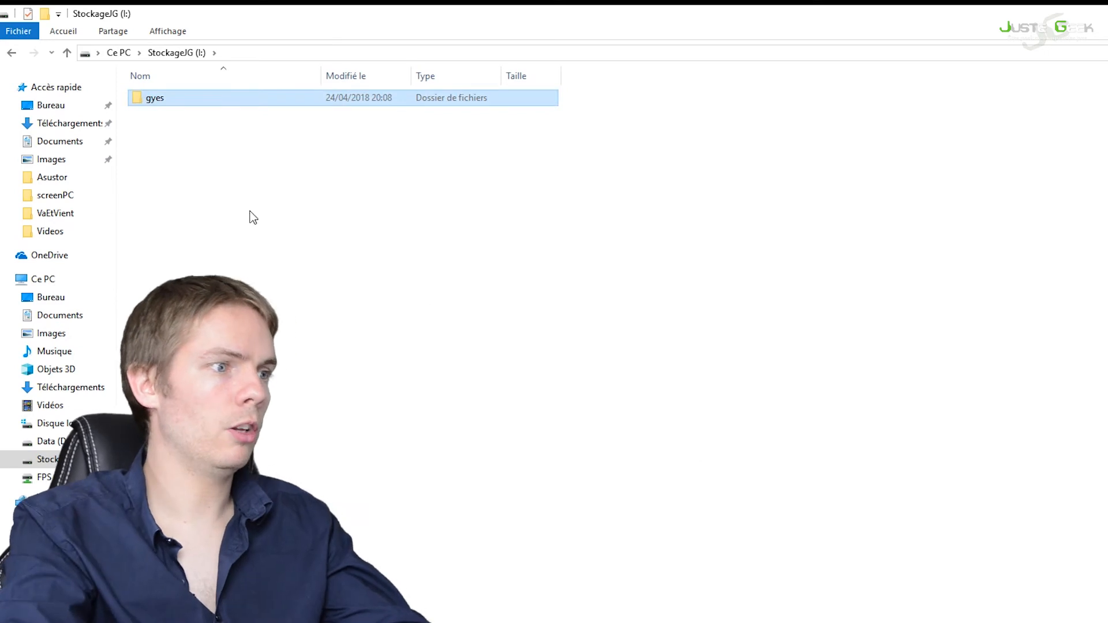
Step: Create a text document named sdfdeqf inside the gyes folder
{"action": "double_click", "coordinate": [167, 103]}
{"action": "right_click", "coordinate": [280, 214]}
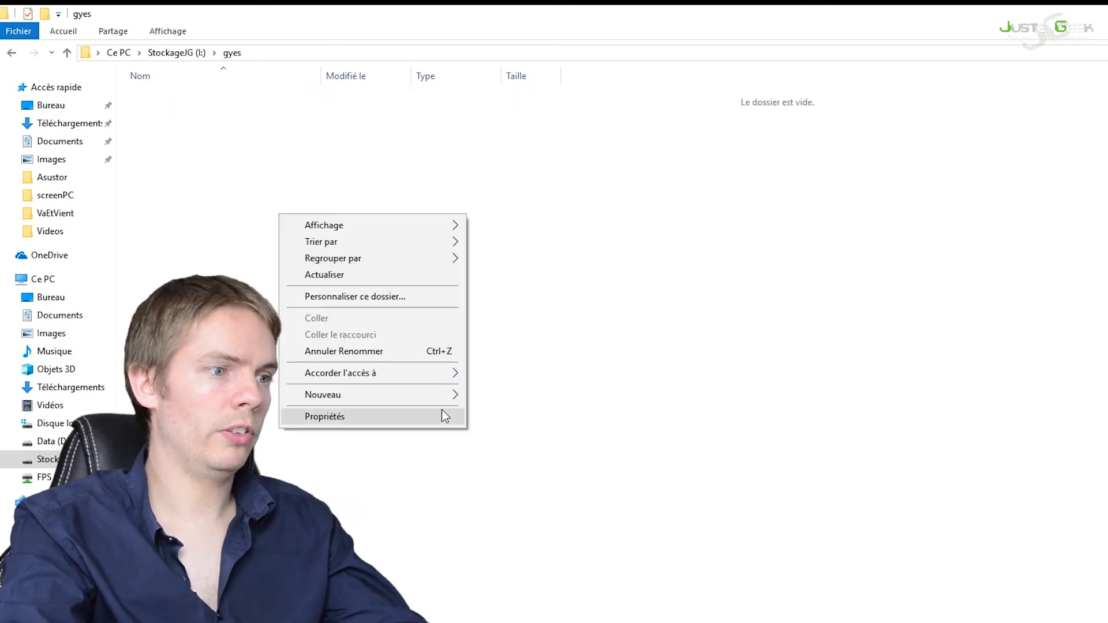
{"action": "mouse_move", "coordinate": [448, 398]}
{"action": "left_click", "coordinate": [564, 485]}
{"action": "type", "text": "s"}
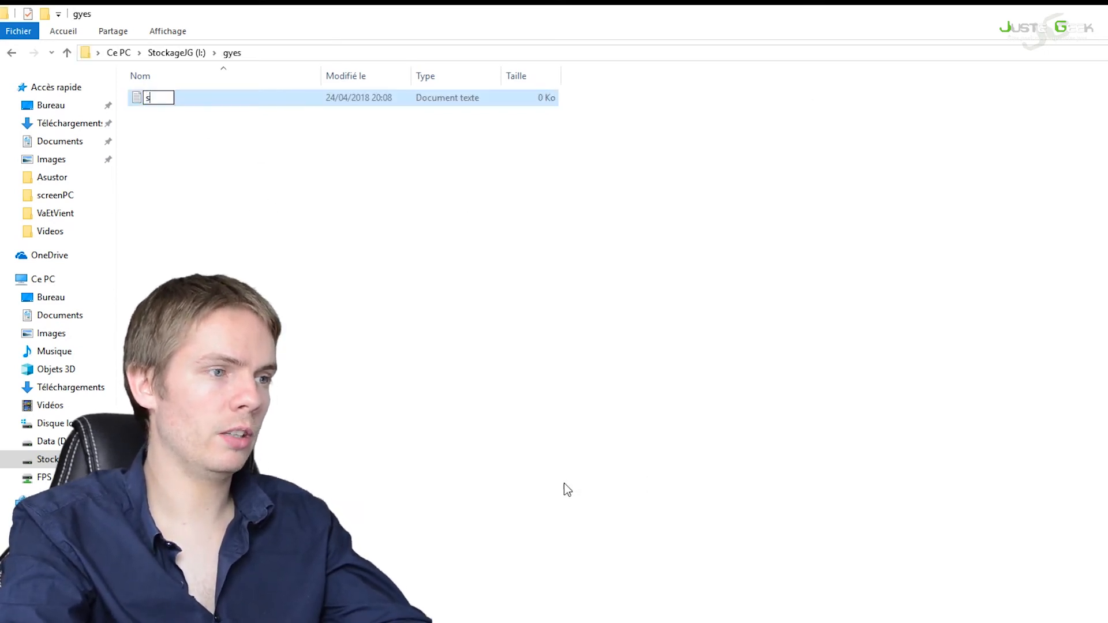
{"action": "type", "text": "dfdeqf"}
{"action": "key", "text": "Return"}
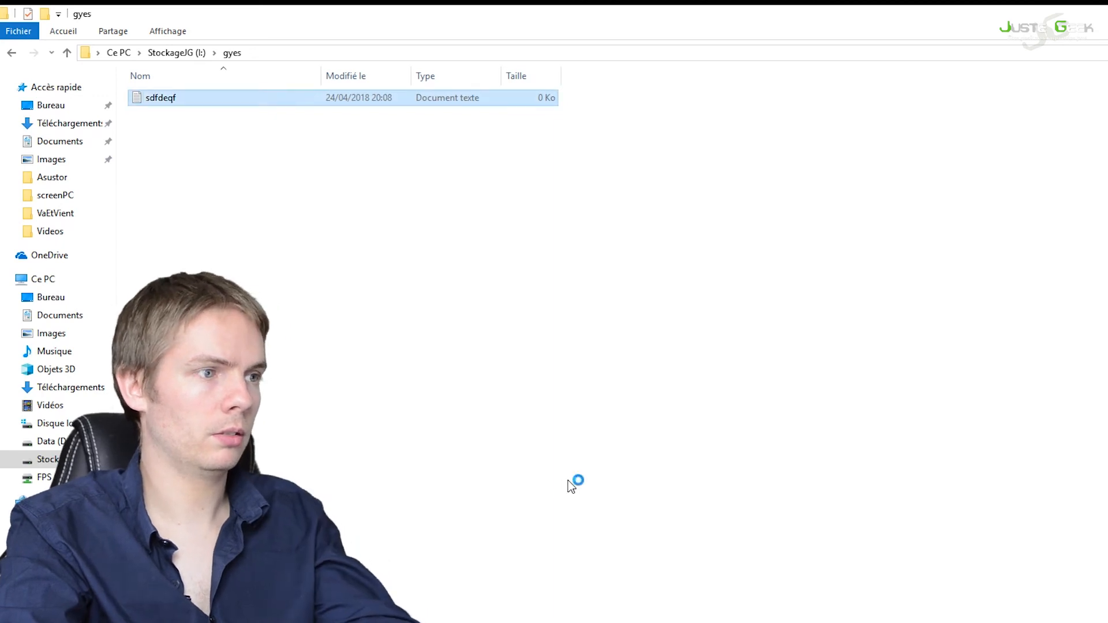
Step: Open the sdfdeqf text document in Notepad, enter the text fgwdthx and close the document
{"action": "key", "text": "Return"}
{"action": "type", "text": "fgwdthx"}
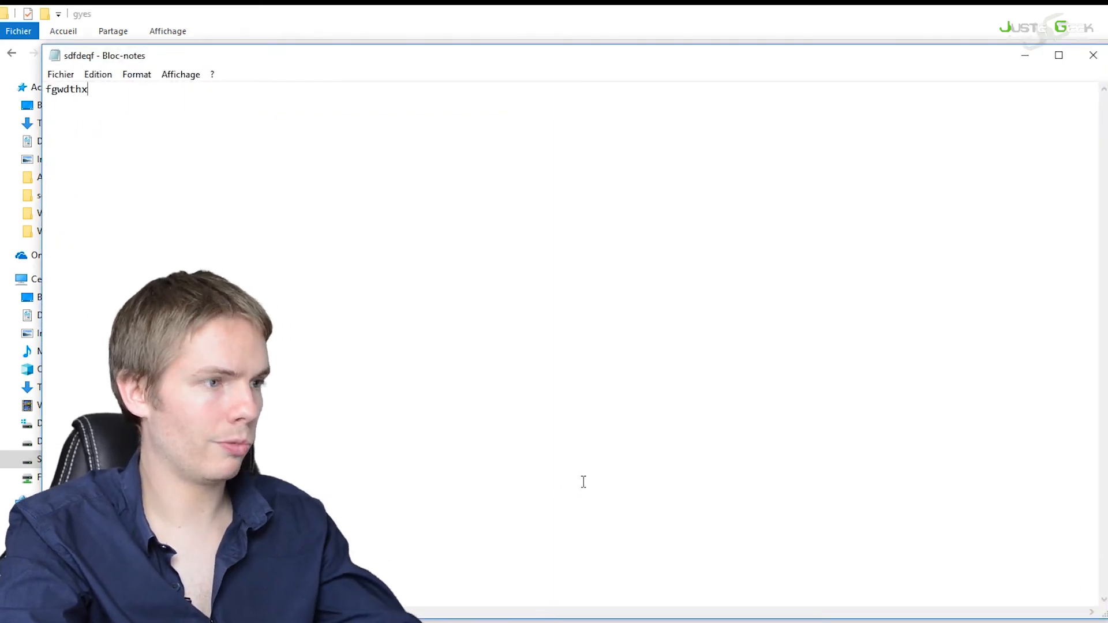
{"action": "left_click", "coordinate": [1093, 55]}
{"action": "left_click", "coordinate": [1051, 275]}
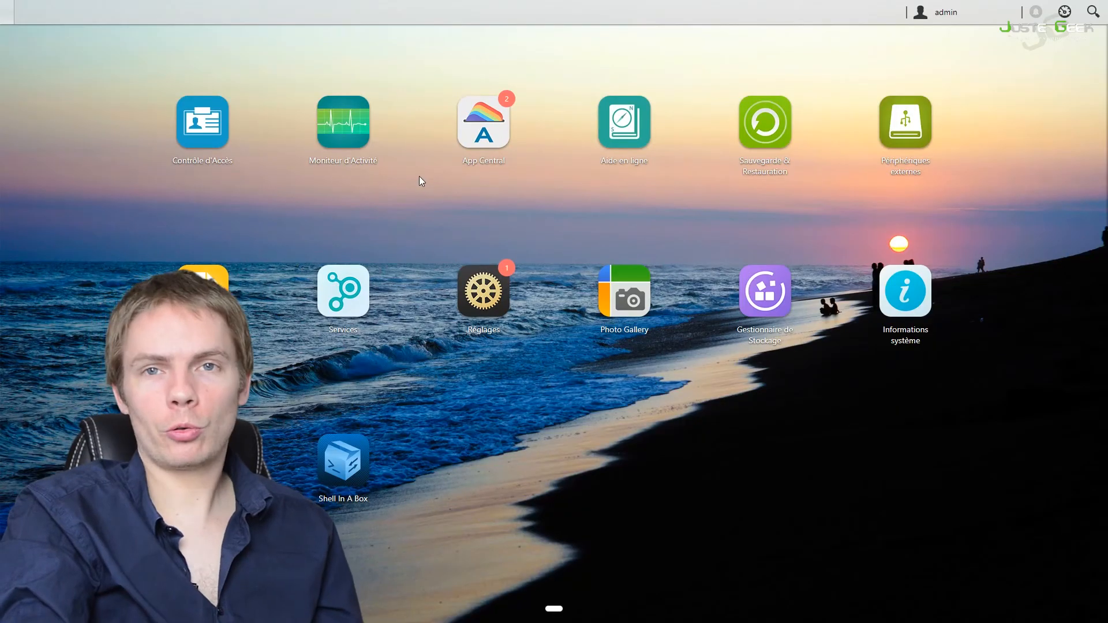
Step: In Asustor ADM, examine the iSCSI performance graph for the jg LUN and the process list in the Activity Monitor
{"action": "left_click", "coordinate": [359, 134]}
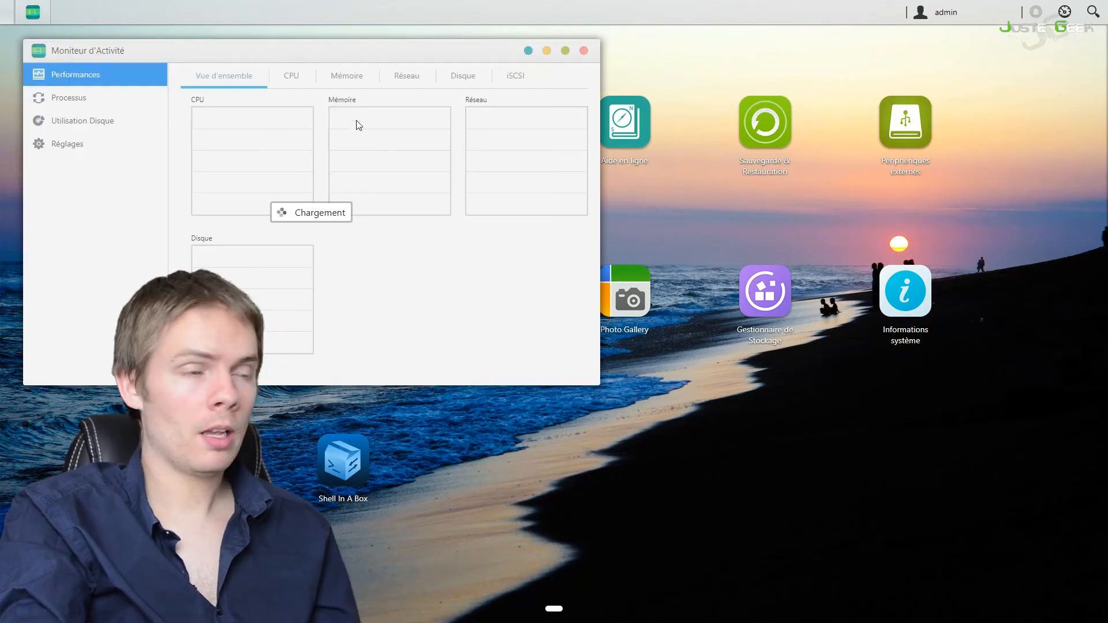
{"action": "left_click", "coordinate": [523, 84]}
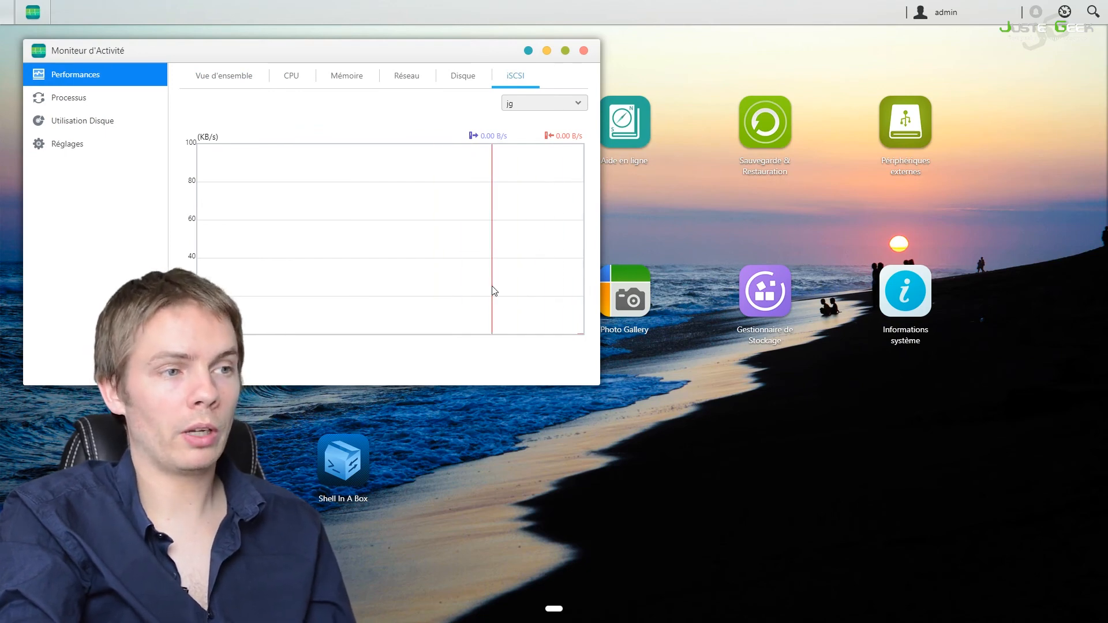
{"action": "left_click", "coordinate": [117, 99]}
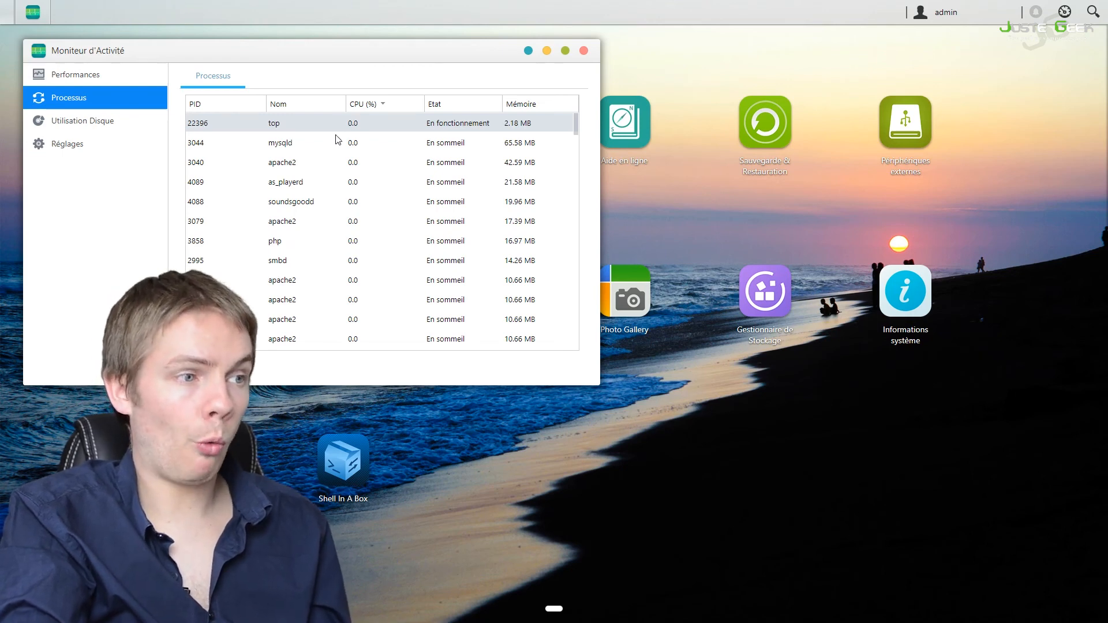
{"action": "left_click", "coordinate": [584, 50]}
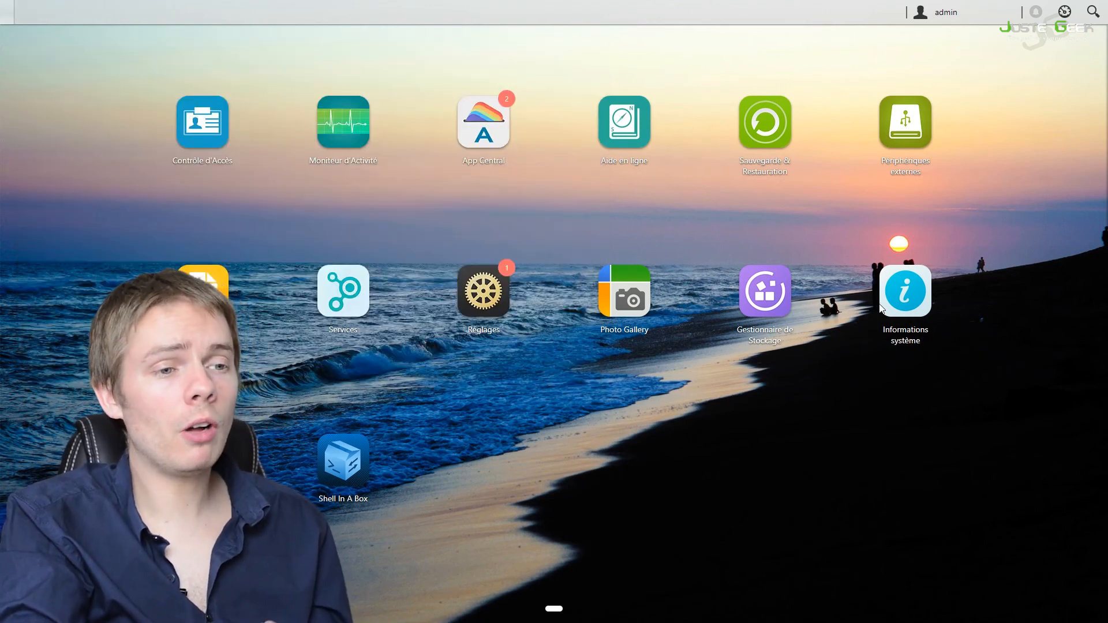
Step: Examine the online users in System Information and widen the user column to read the iSCSI connection's full name
{"action": "left_click", "coordinate": [899, 304]}
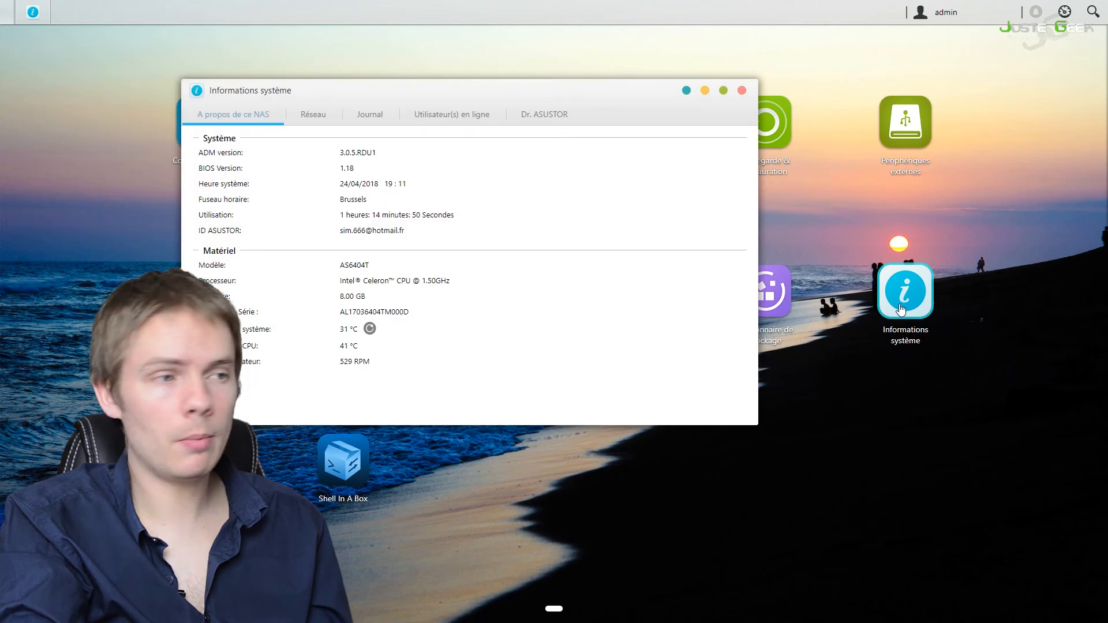
{"action": "left_click", "coordinate": [445, 119]}
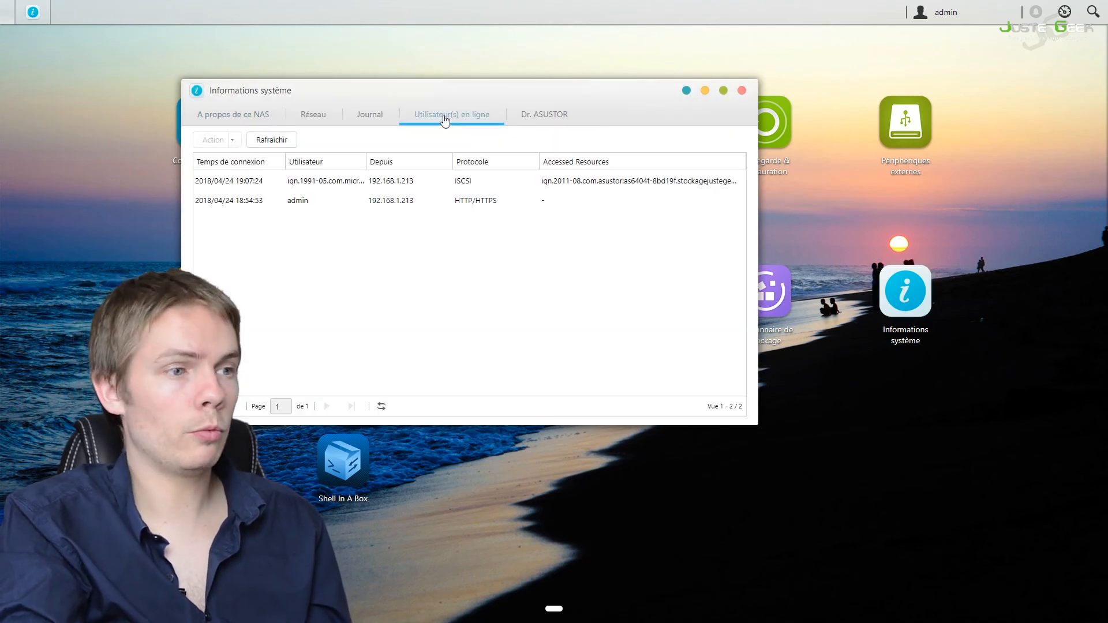
{"action": "double_click", "coordinate": [366, 166]}
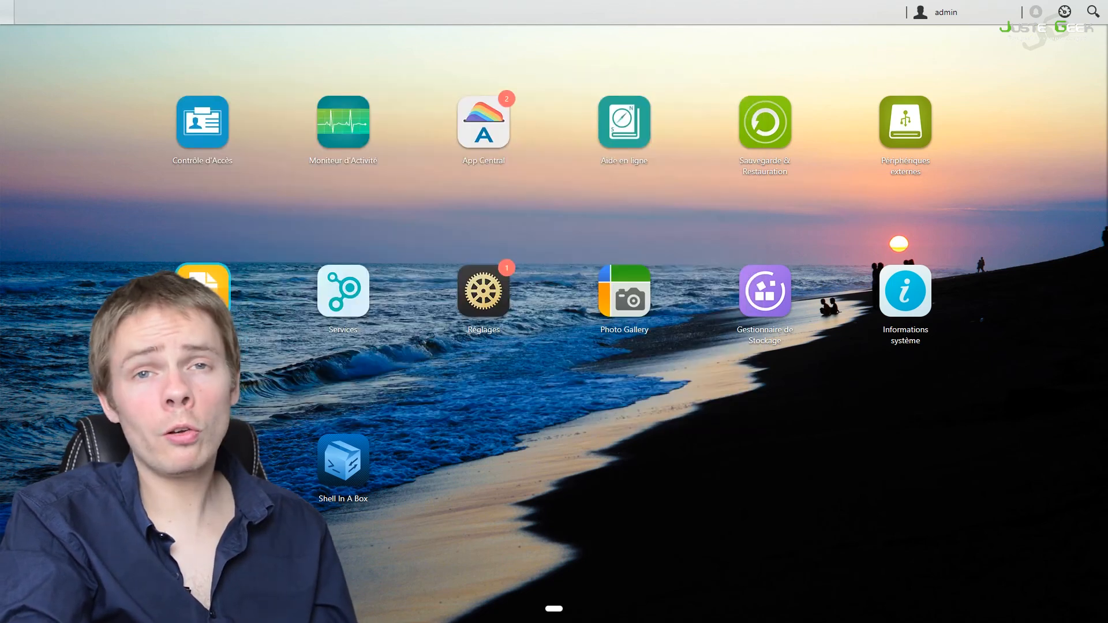
Step: Look through the Home folder in the NAS file explorer, and view the volumes and iSCSI LUNs in the storage manager
{"action": "left_click", "coordinate": [203, 291]}
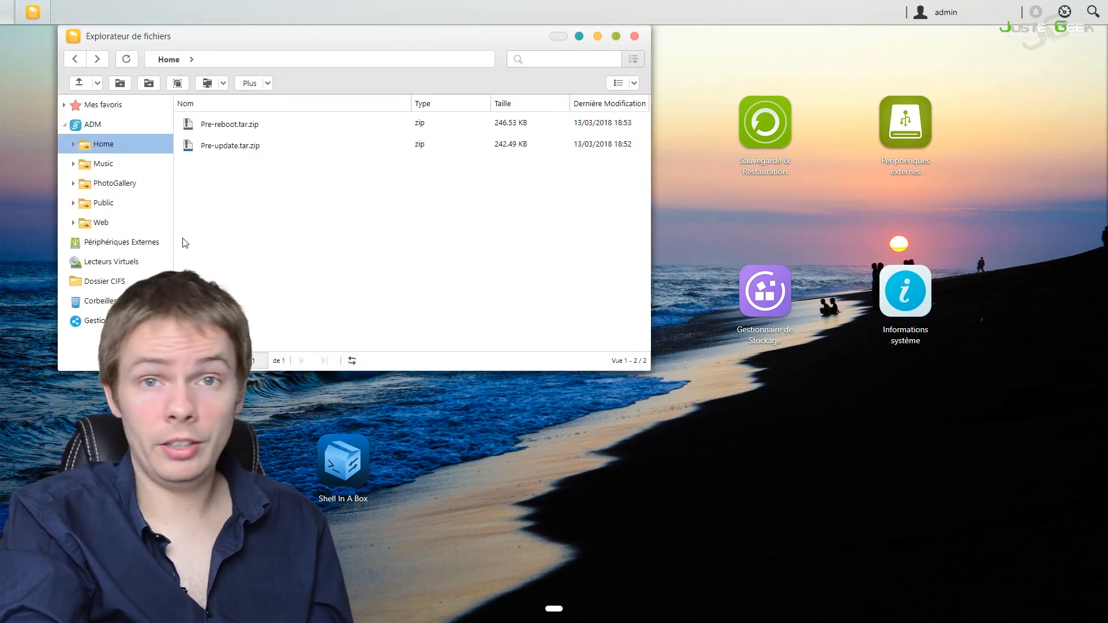
{"action": "left_click", "coordinate": [635, 36]}
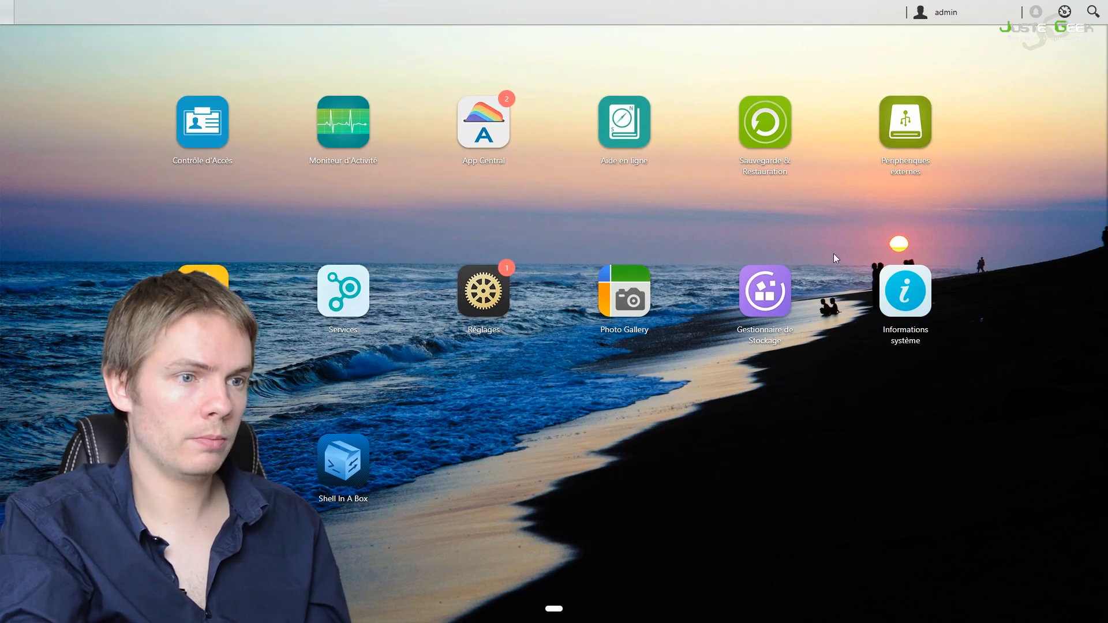
{"action": "left_click", "coordinate": [786, 287]}
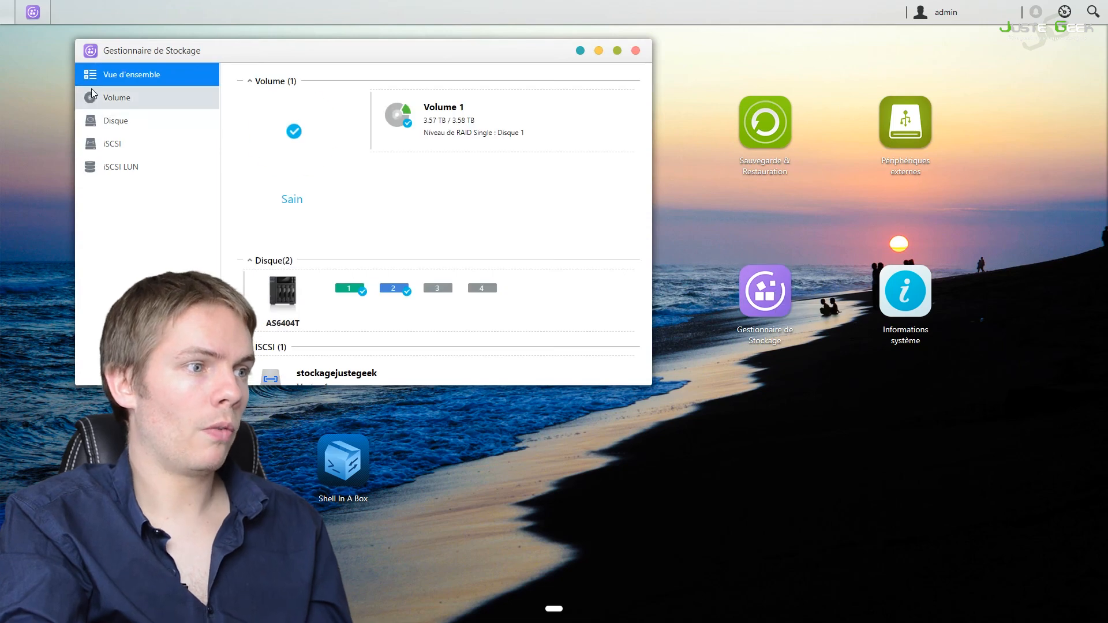
{"action": "left_click", "coordinate": [115, 101]}
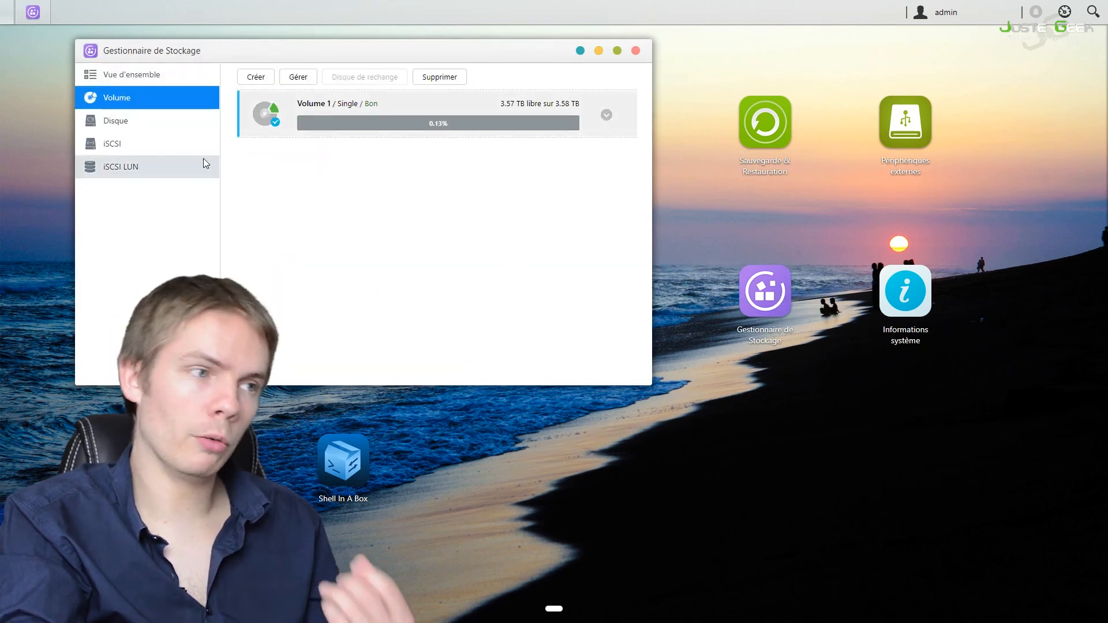
{"action": "left_click", "coordinate": [163, 174]}
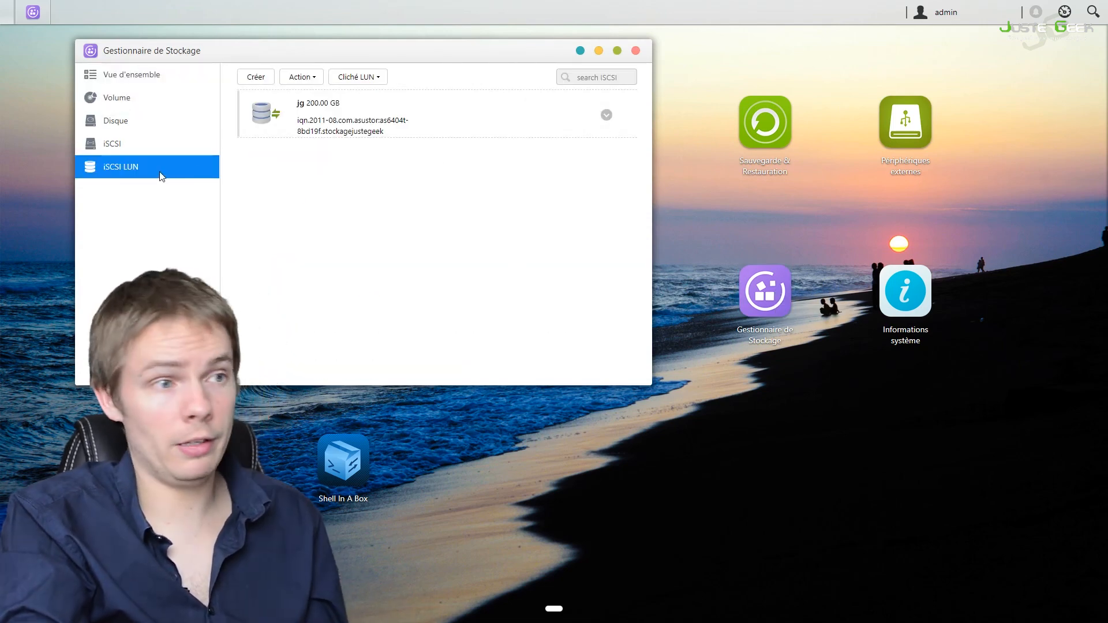